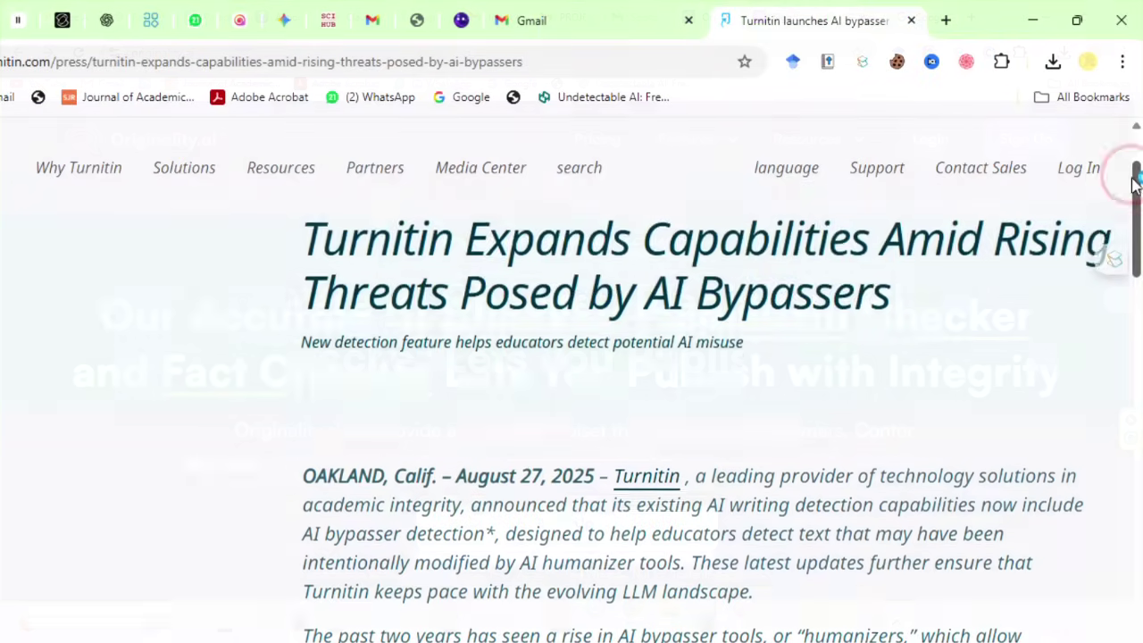
Scroll the Originality.ai homepage, then move on to the ChatLLM Teams landing page.
mouse_move(1134, 184)
left_mouse_down()
mouse_move(1140, 357)
mouse_move(1140, 168)
left_mouse_up()
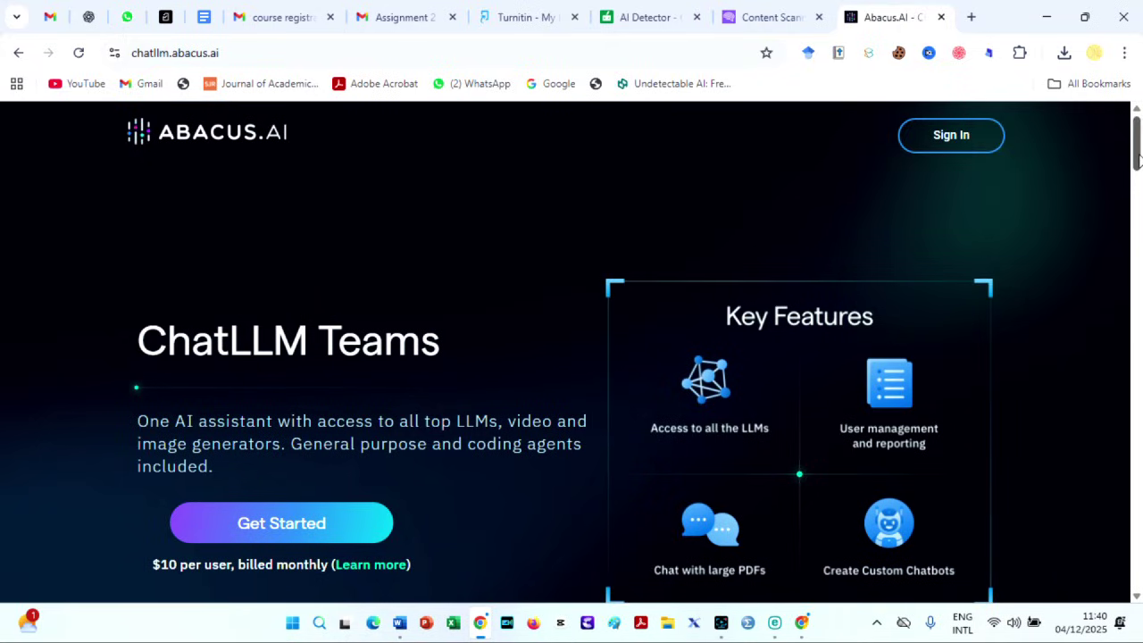
Browse the ChatLLM landing page and RouteLLM models, then search Google for 'chatllm by abacus ai'.
mouse_move(1138, 158)
left_mouse_down()
mouse_move(1139, 380)
mouse_move(1139, 151)
left_mouse_up()
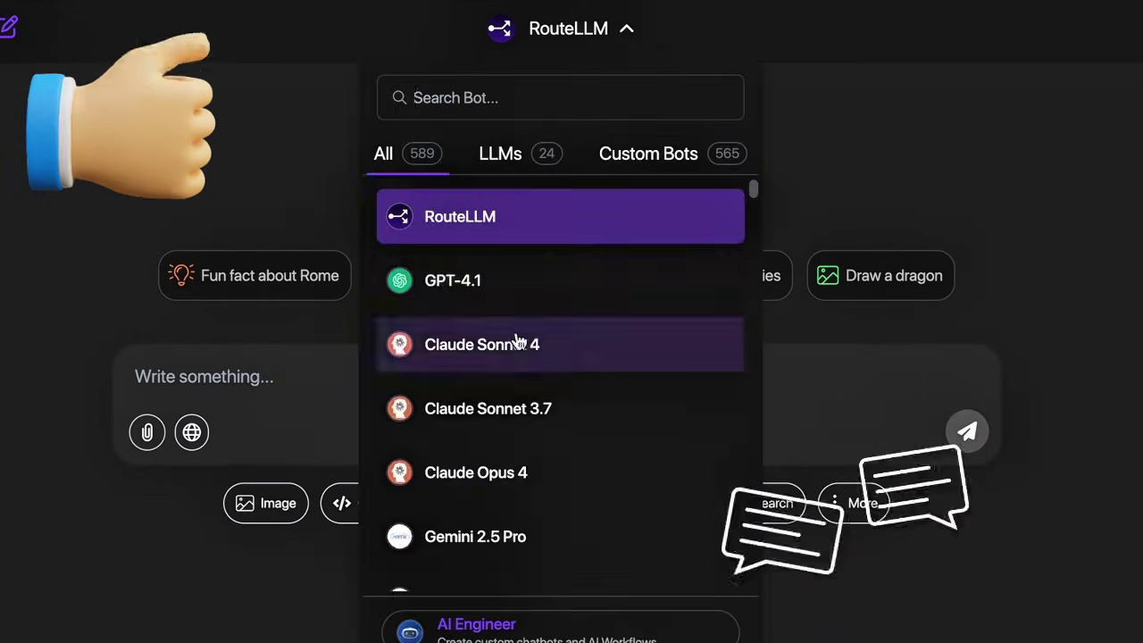
scroll(512, 456, "down", 3)
scroll(513, 456, "down", 3)
scroll(515, 465, "down", 3)
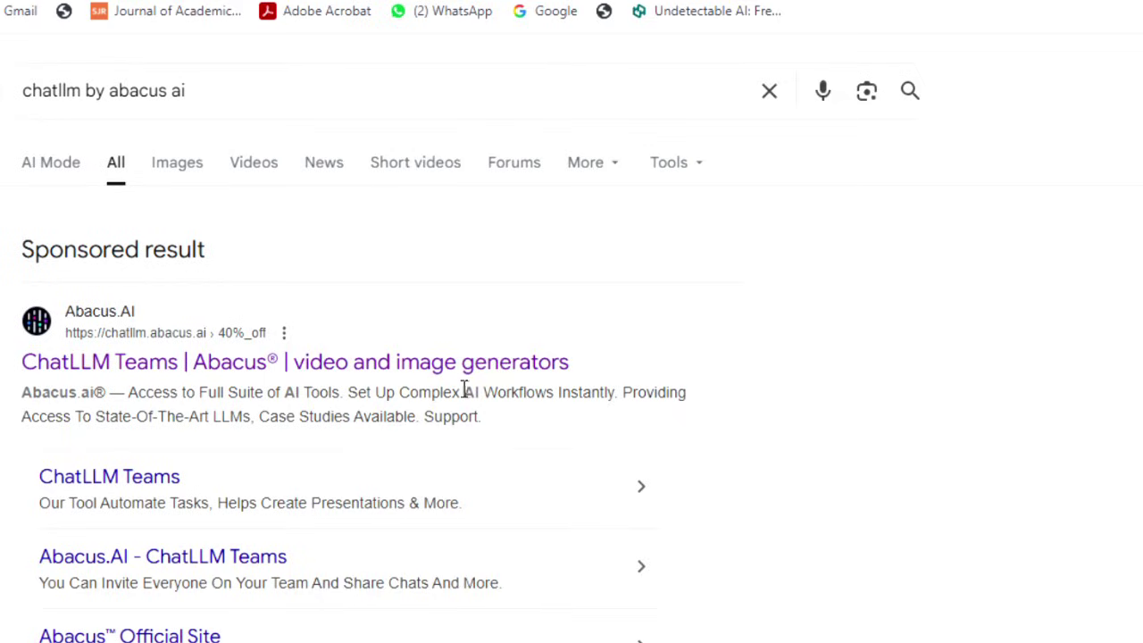
Follow the organic 'ChatLLM Teams | Abacus.AI' Google result into the chat workspace.
scroll(118, 366, "down", 5)
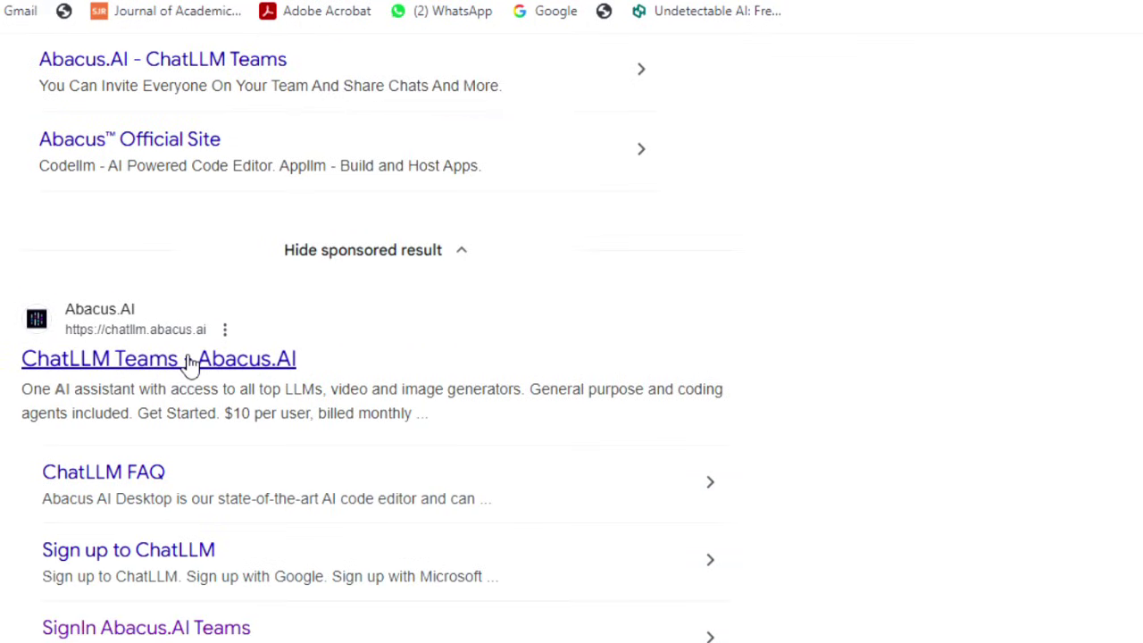
left_click(190, 365)
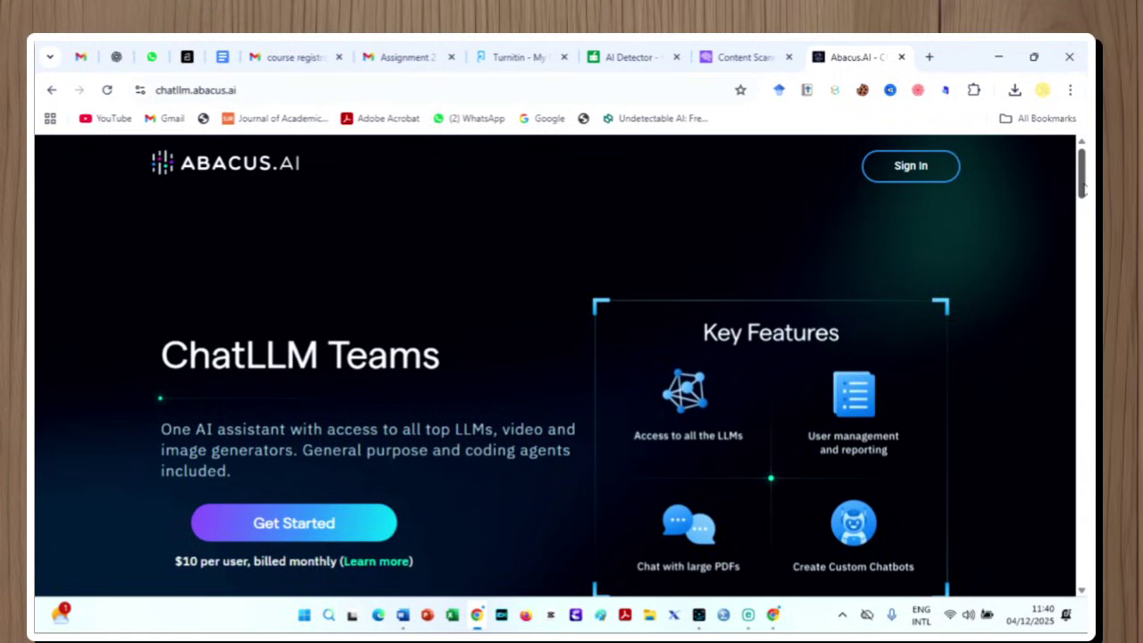
scroll(1083, 184, "down", 1)
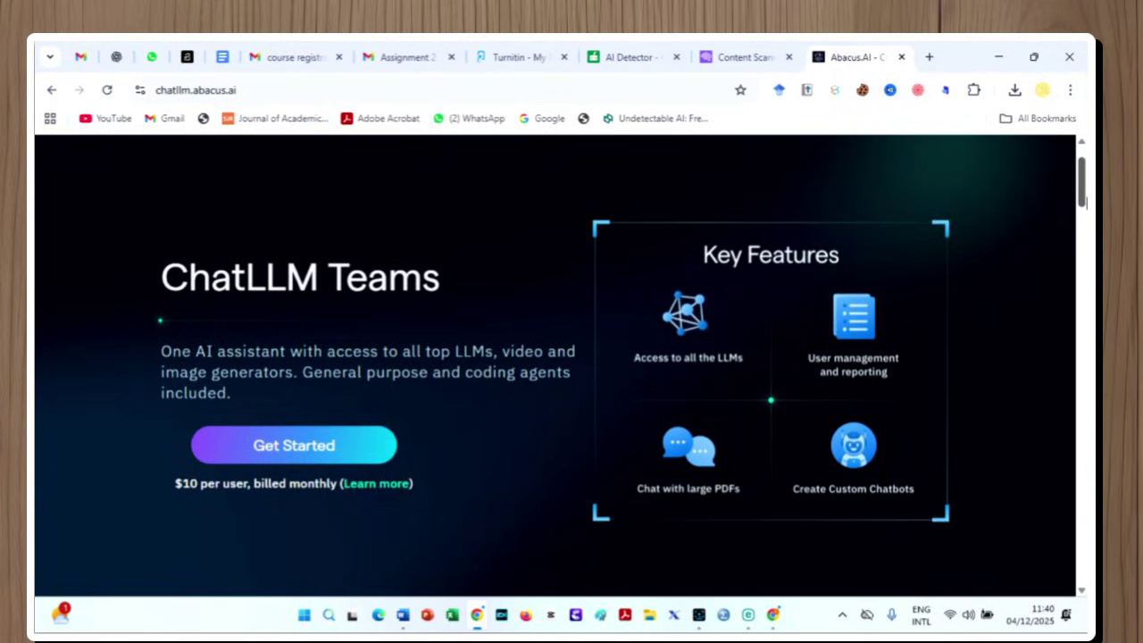
left_click_drag(1083, 203, 1086, 293)
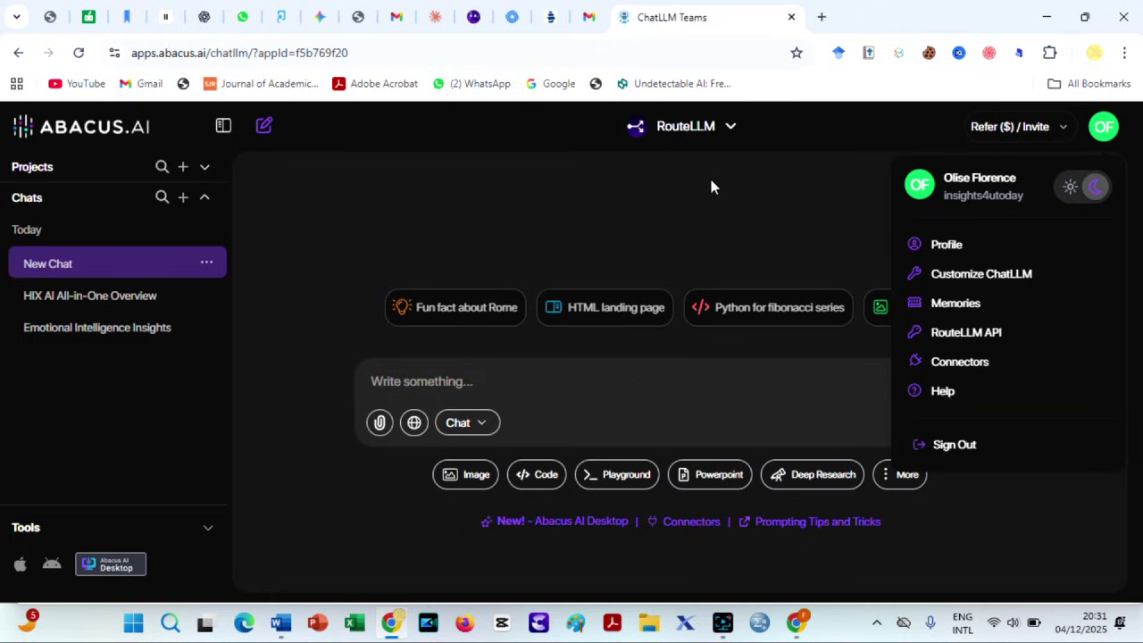
Dismiss the account menu and browse the RouteLLM model list.
left_click(704, 195)
left_click(731, 130)
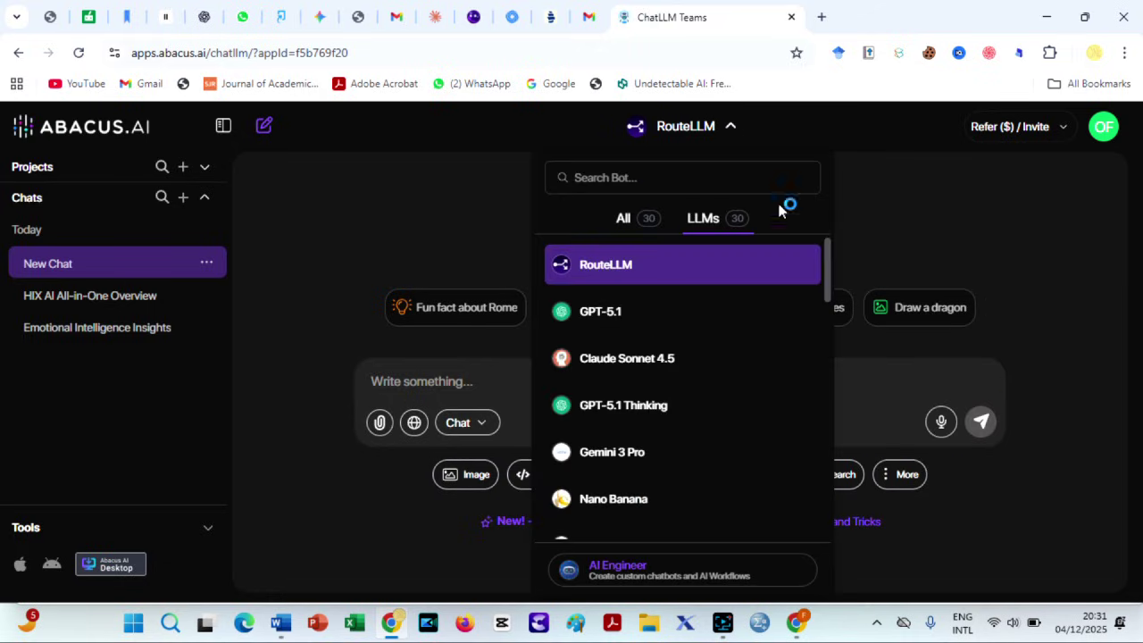
left_click_drag(825, 267, 825, 272)
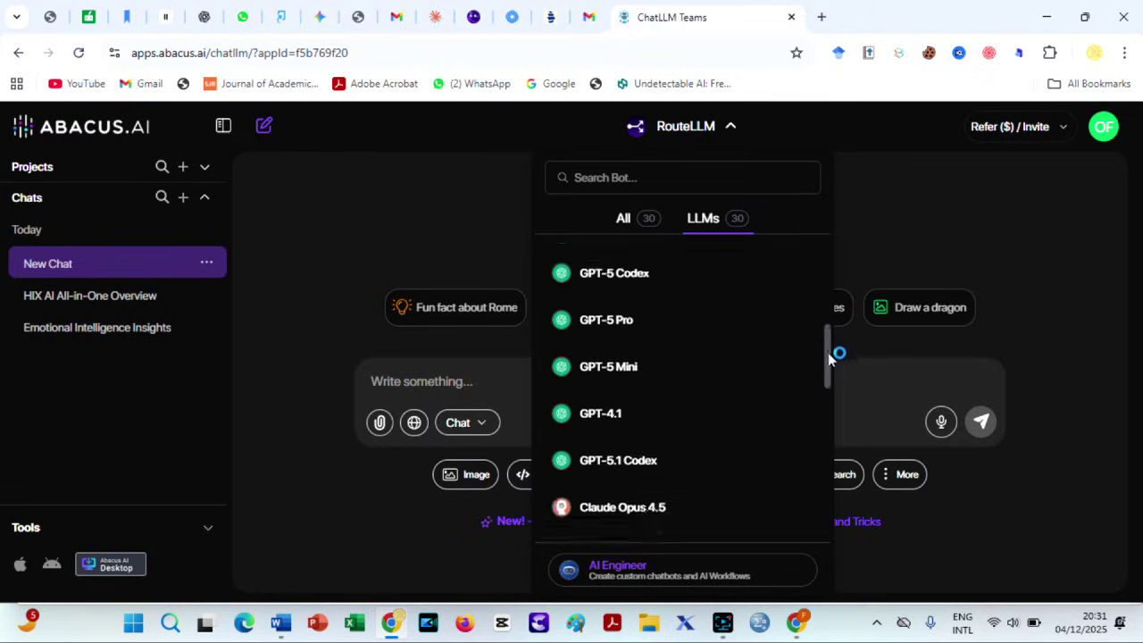
left_click_drag(829, 359, 828, 504)
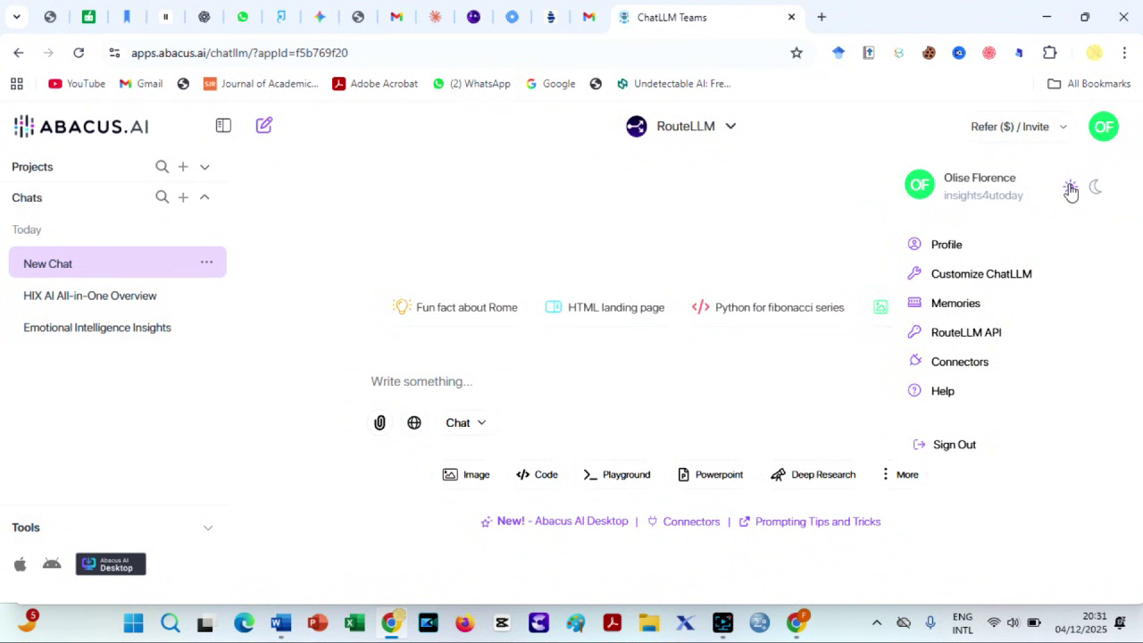
Switch to dark theme and scroll the model list down to Nano Banana Pro.
left_click(1071, 190)
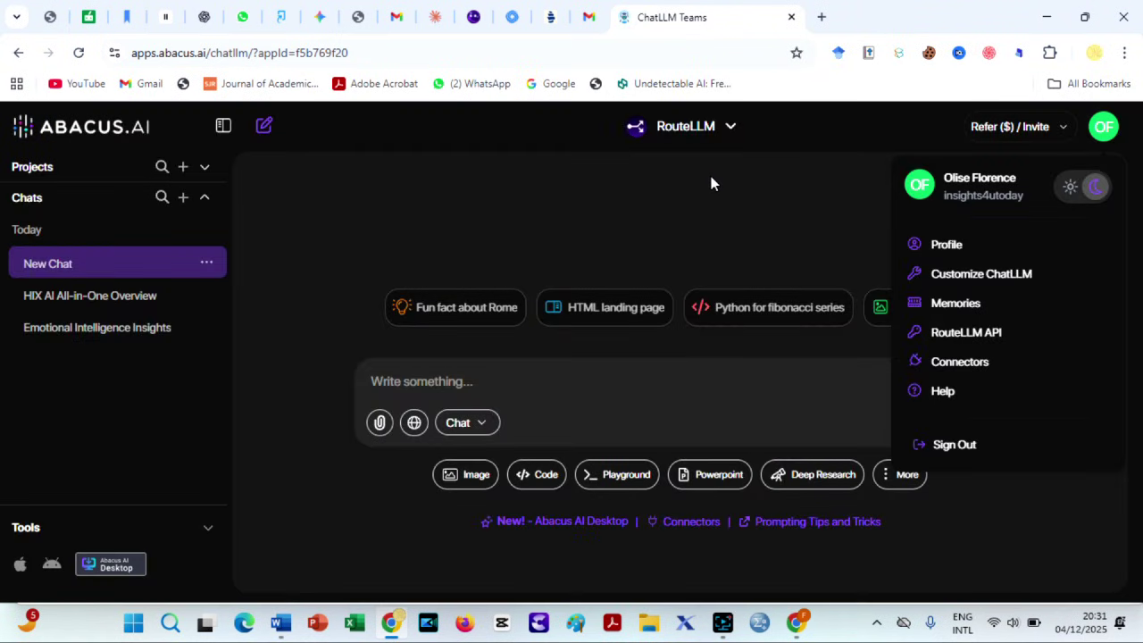
left_click(700, 198)
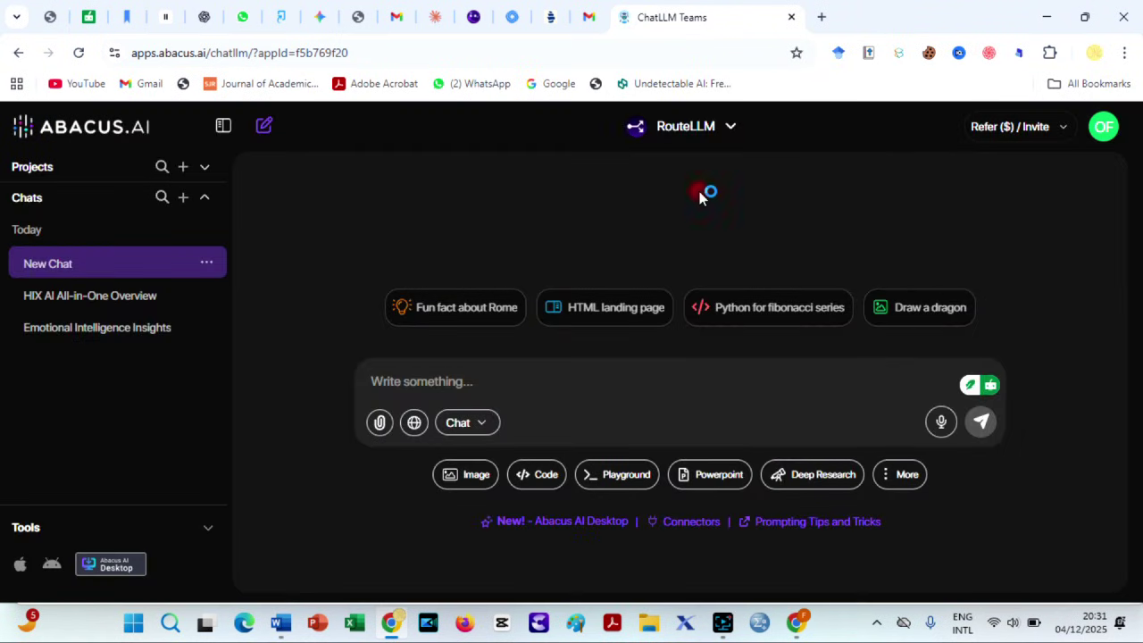
left_click(731, 130)
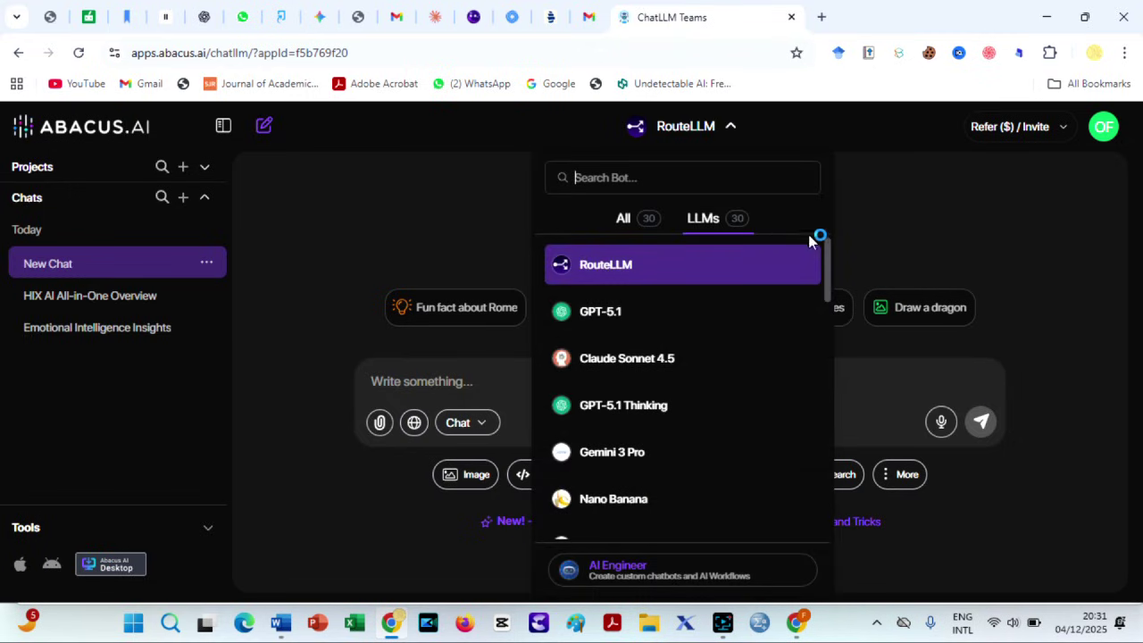
left_click_drag(824, 261, 826, 273)
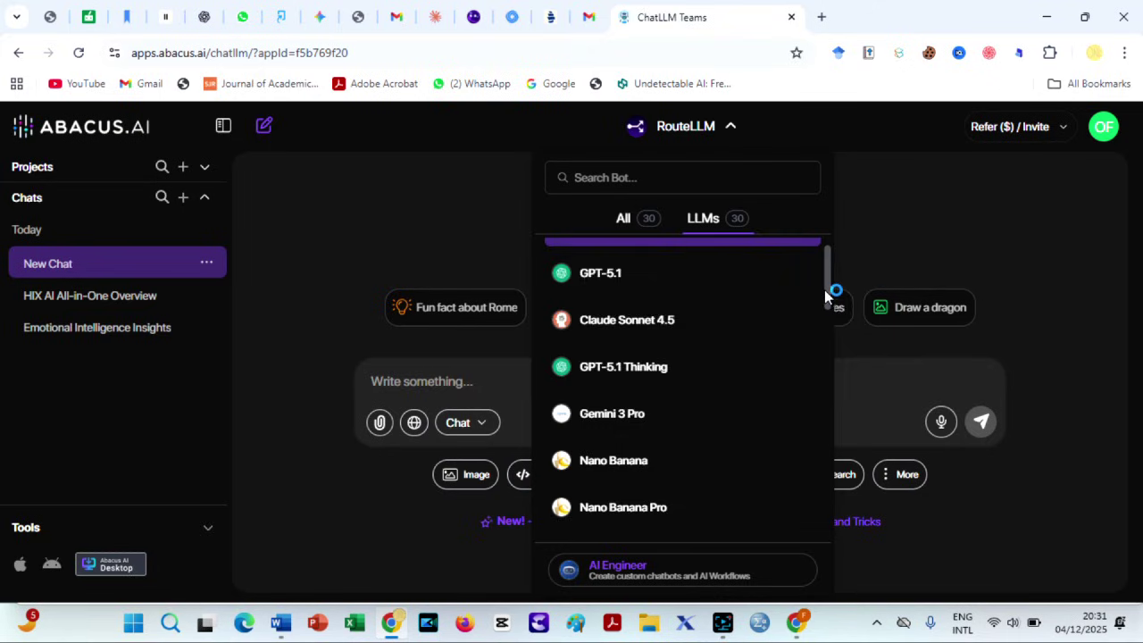
left_click_drag(826, 283, 828, 474)
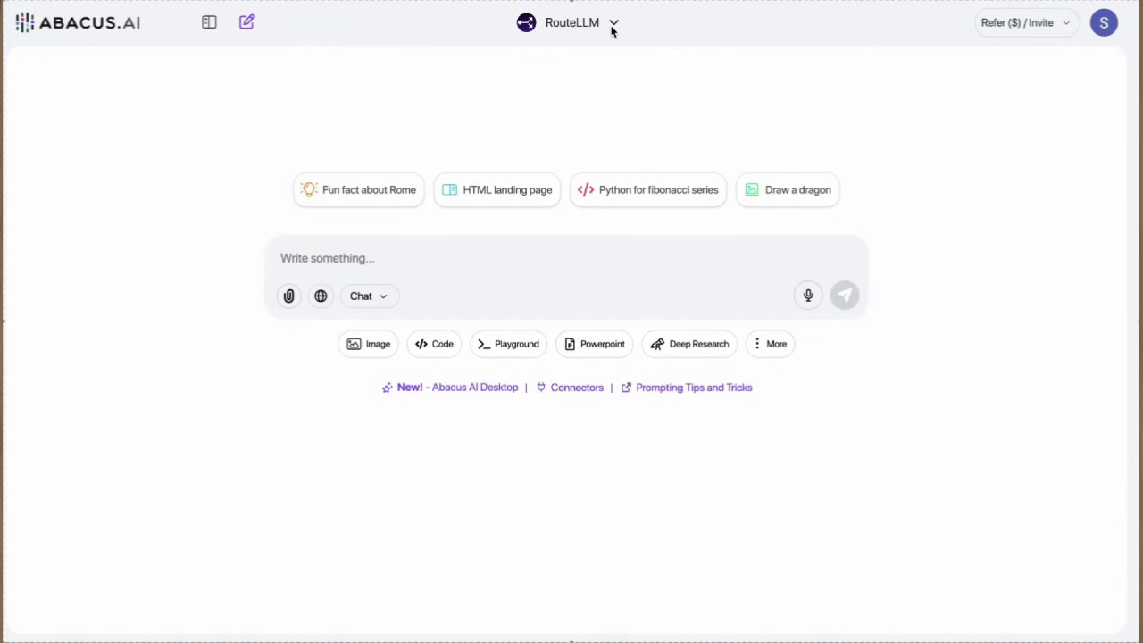
Set the chat model to Nano Banana Pro.
left_click(613, 25)
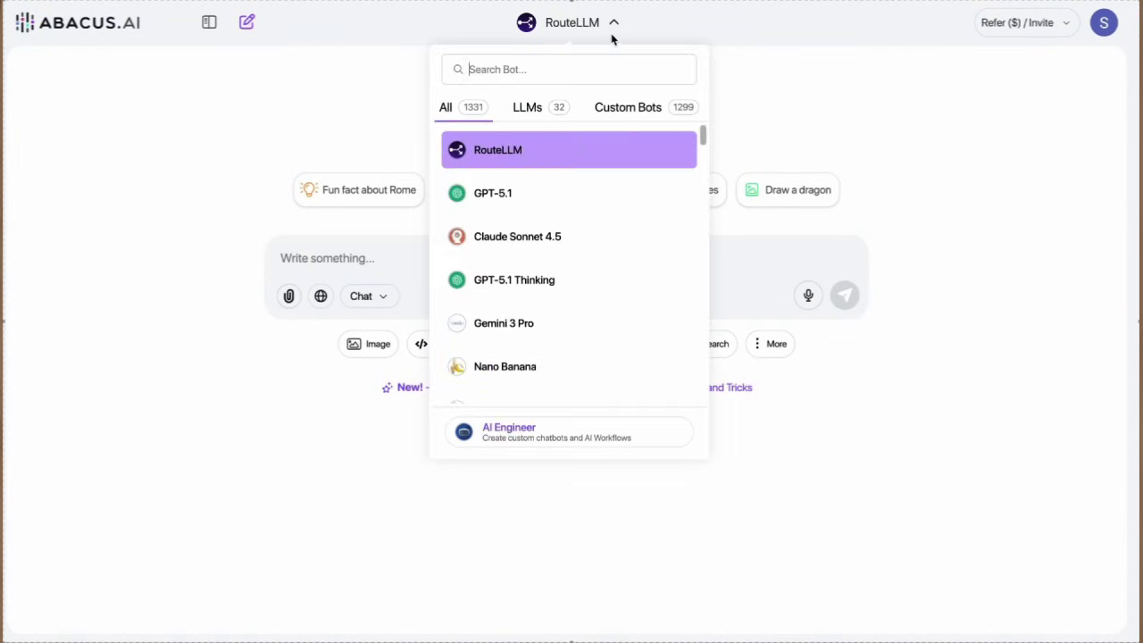
scroll(624, 159, "down", 3)
scroll(623, 159, "down", 3)
scroll(623, 159, "down", 1)
left_click(611, 174)
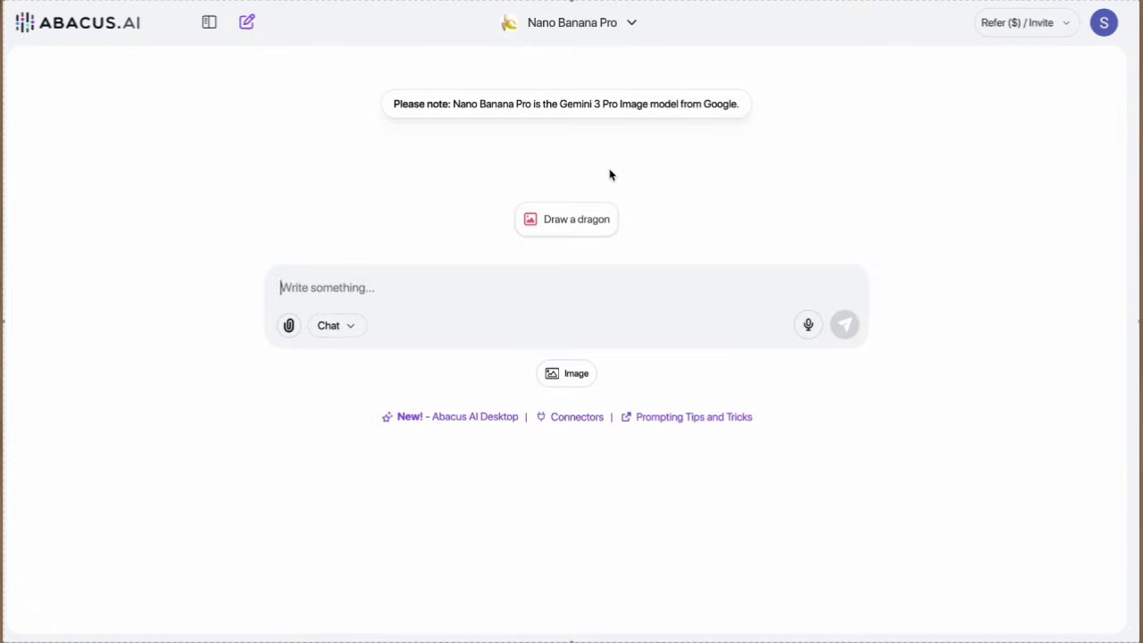
Send prompts for a Brad Pitt and Tom Cruise café selfie, an AI-models infographic and a Mars Coca-Cola photo.
type("Generate a casual smartphone selfie of Brad Pitt and Tom")
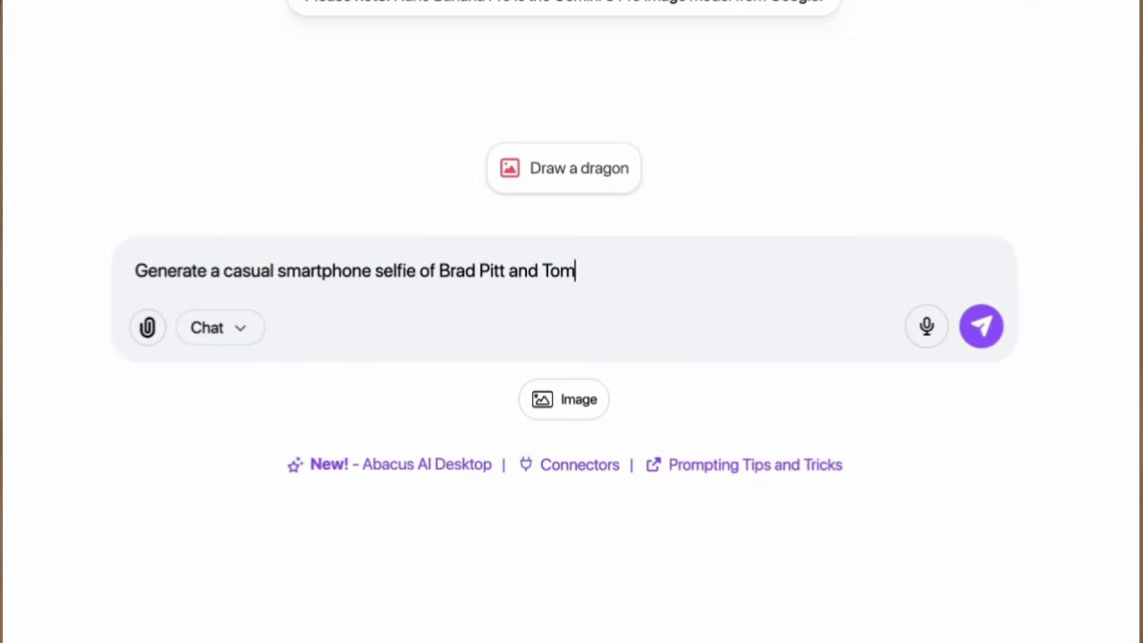
type(" Cruise sitting in a cafe having coffee. Natural lighting, looks like a real phone photo.")
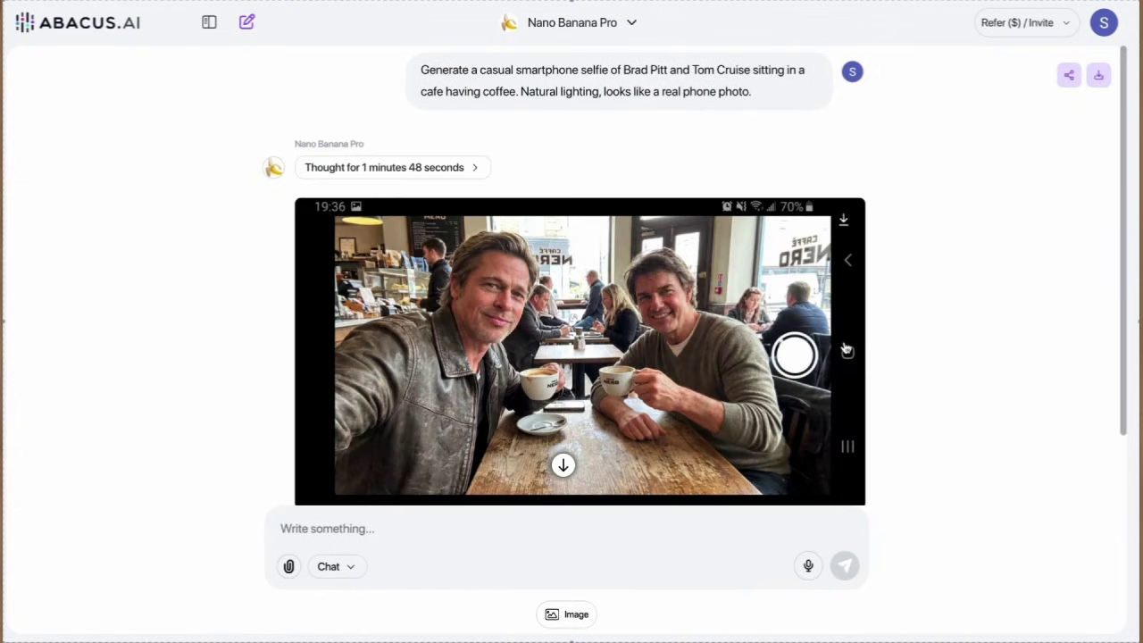
scroll(900, 388, "down", 1)
scroll(902, 388, "down", 1)
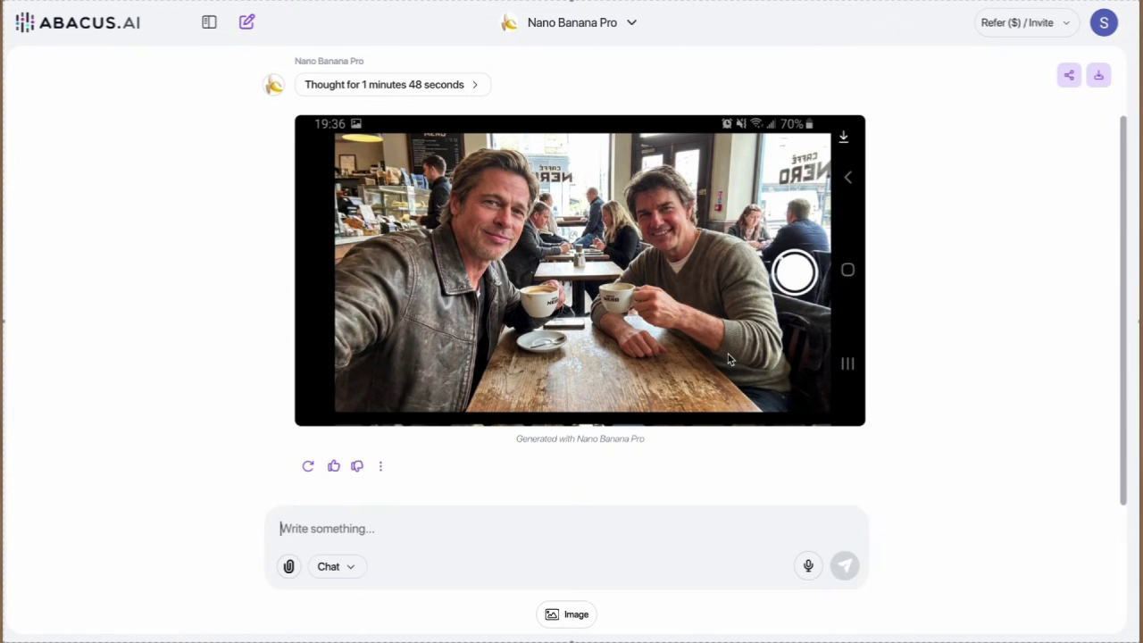
type("Create")
type(" a clean, modern infographic explaining how AI models work, minimal design, clear icons")
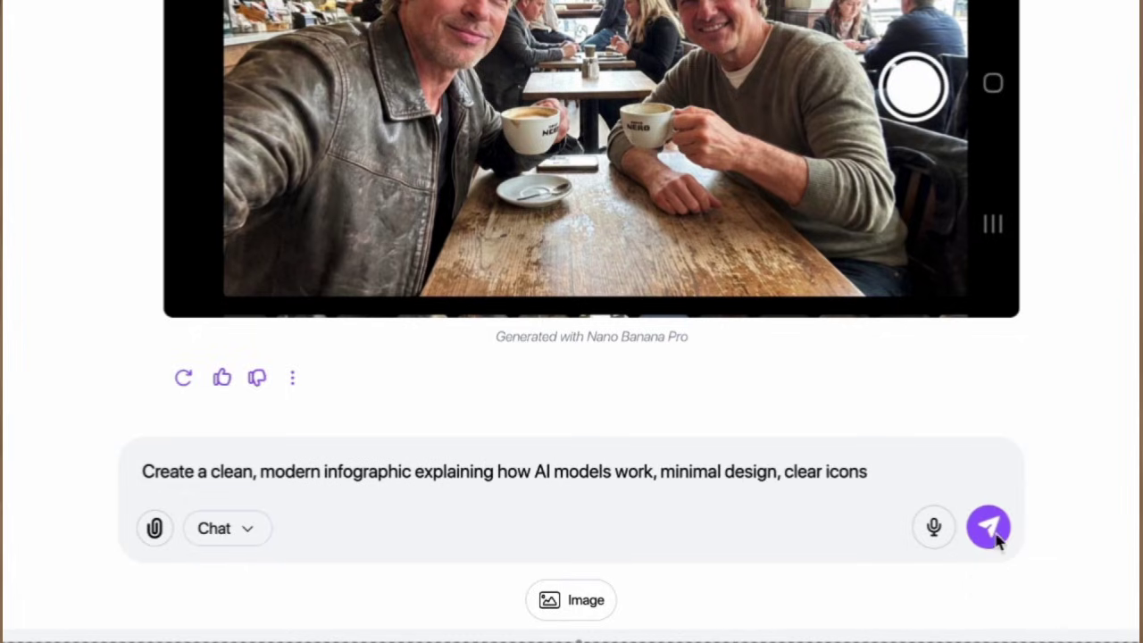
left_click(988, 527)
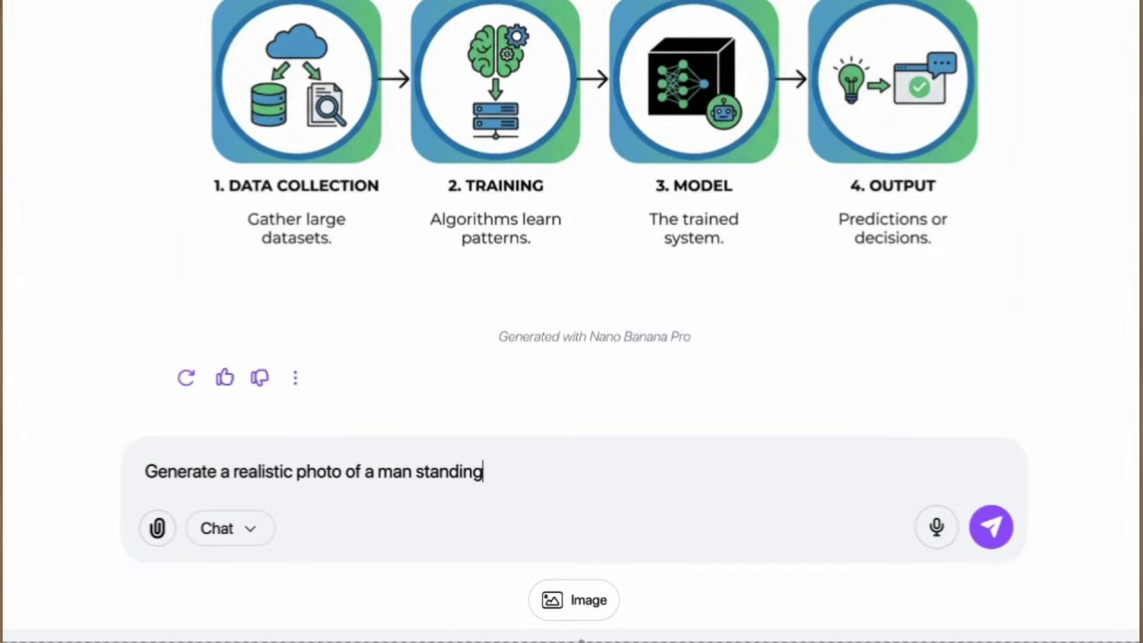
type("on mars holding a bottle of coca-cola.")
left_click(844, 565)
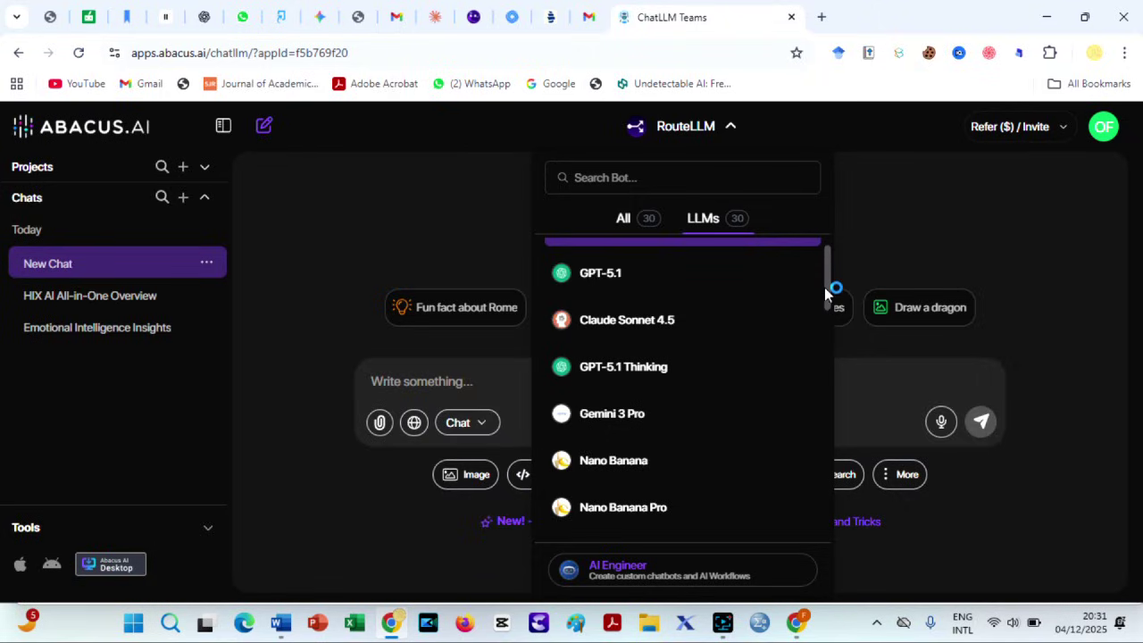
Scroll the LLM list and pick Nano Banana Pro (Gemini 3 Pro Image) for the new chat.
scroll(826, 308, "down", 3)
mouse_move(827, 306)
left_mouse_down()
mouse_move(828, 502)
mouse_move(819, 301)
left_mouse_up()
left_click(700, 382)
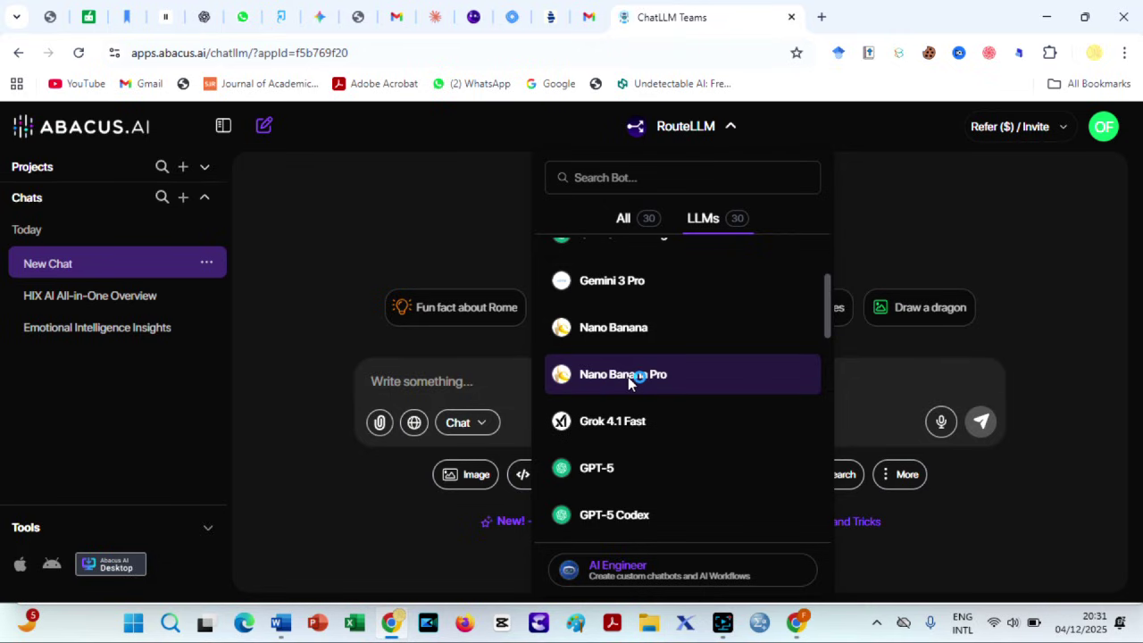
left_click(646, 374)
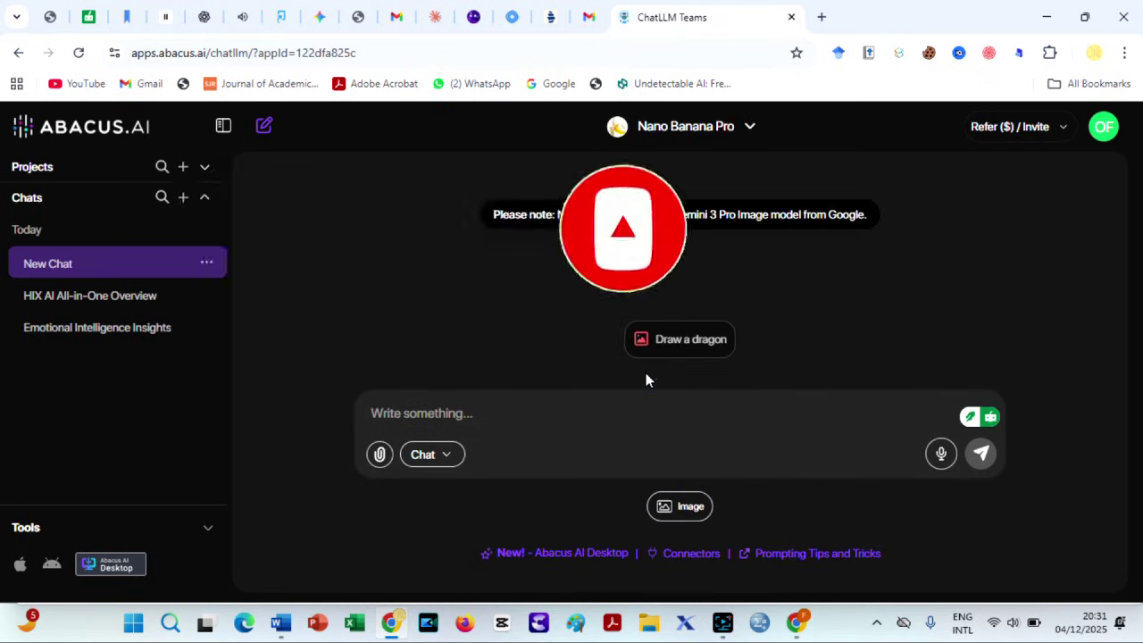
Generate 2 Nano Banana Pro images from the pasted human-brain neural-pathway prompt.
left_click(679, 507)
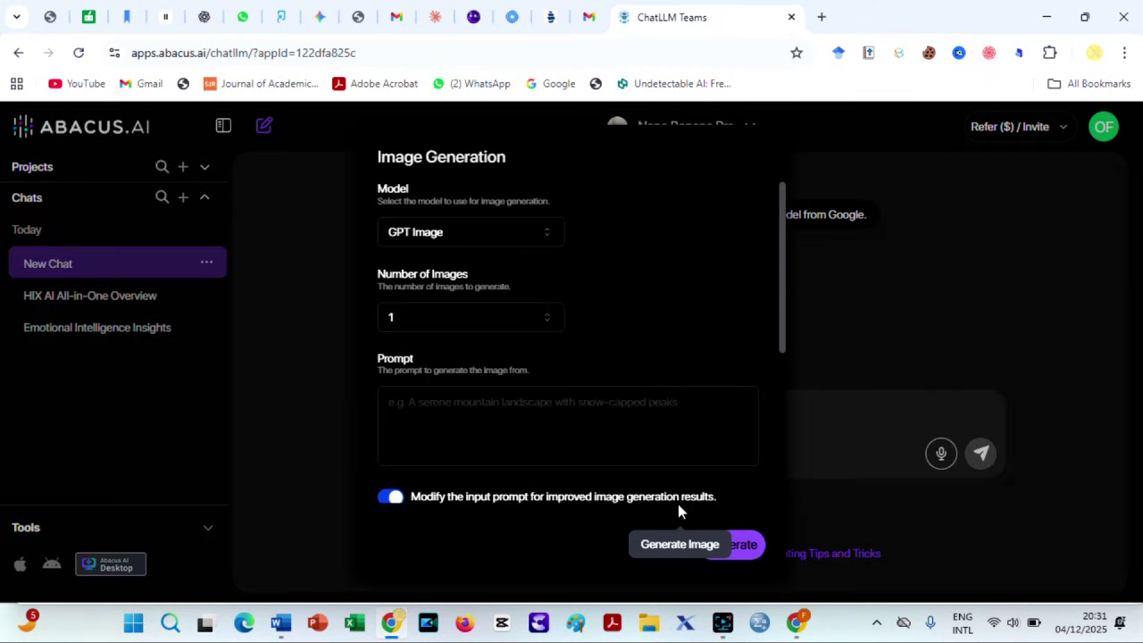
left_click(547, 233)
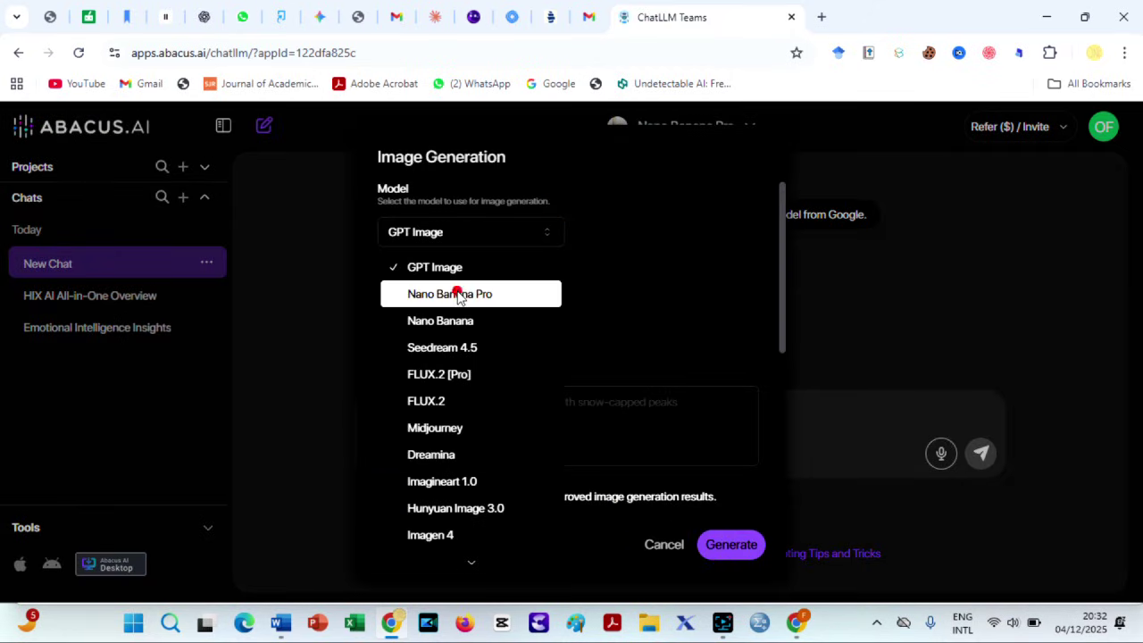
left_click(458, 296)
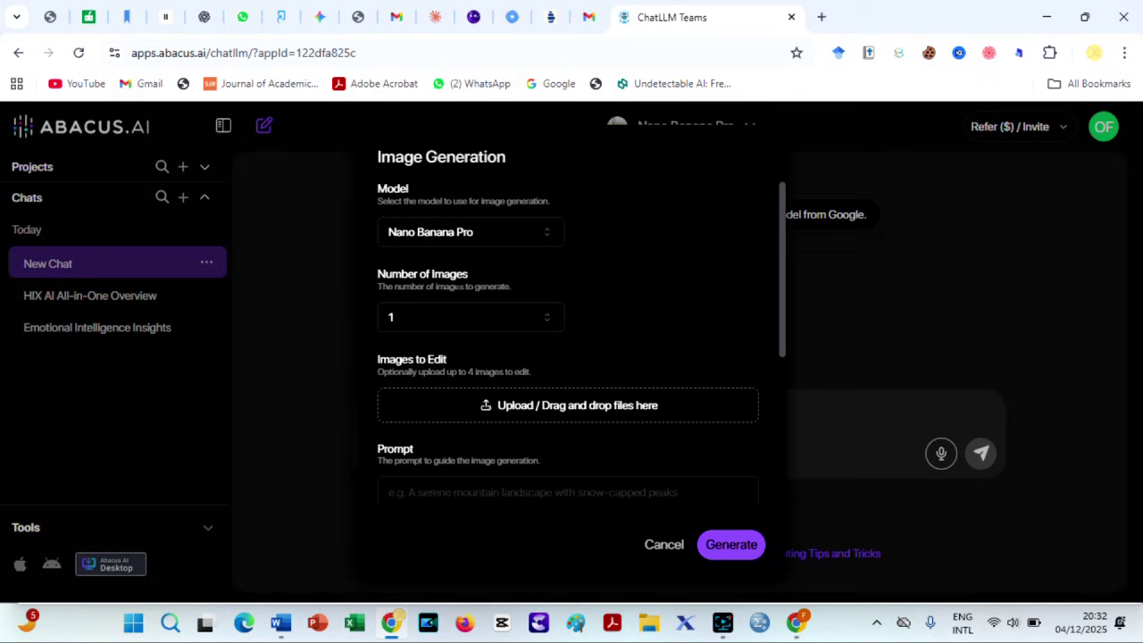
left_click(547, 317)
left_click(412, 382)
type("A detailed illustration of the human brain showing neural pathways in a modern infographic style")
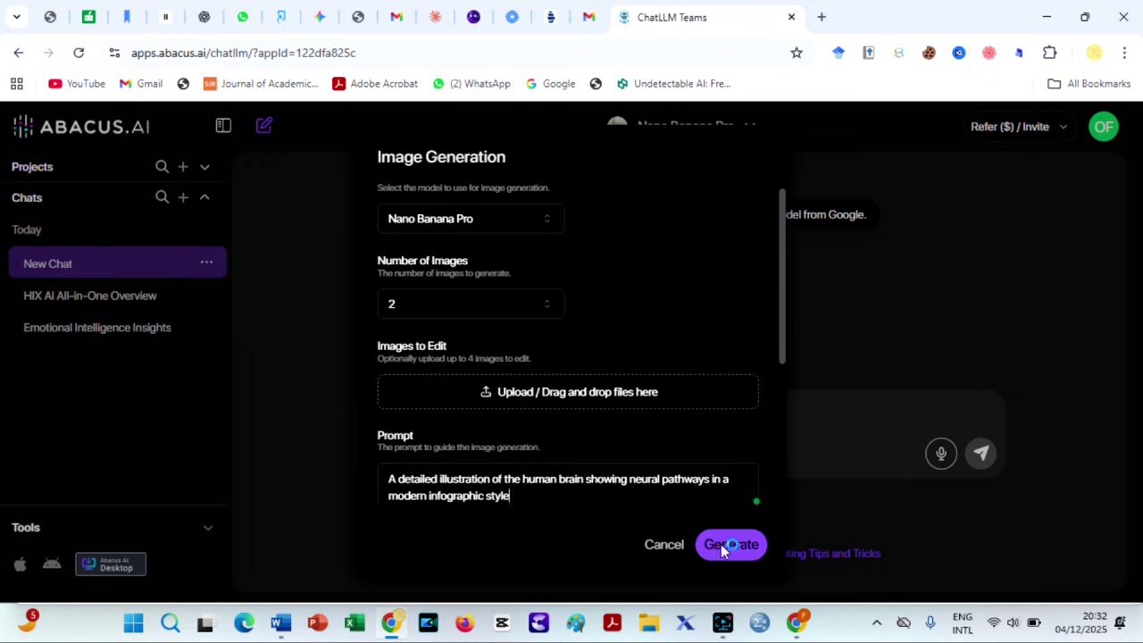
left_click(720, 550)
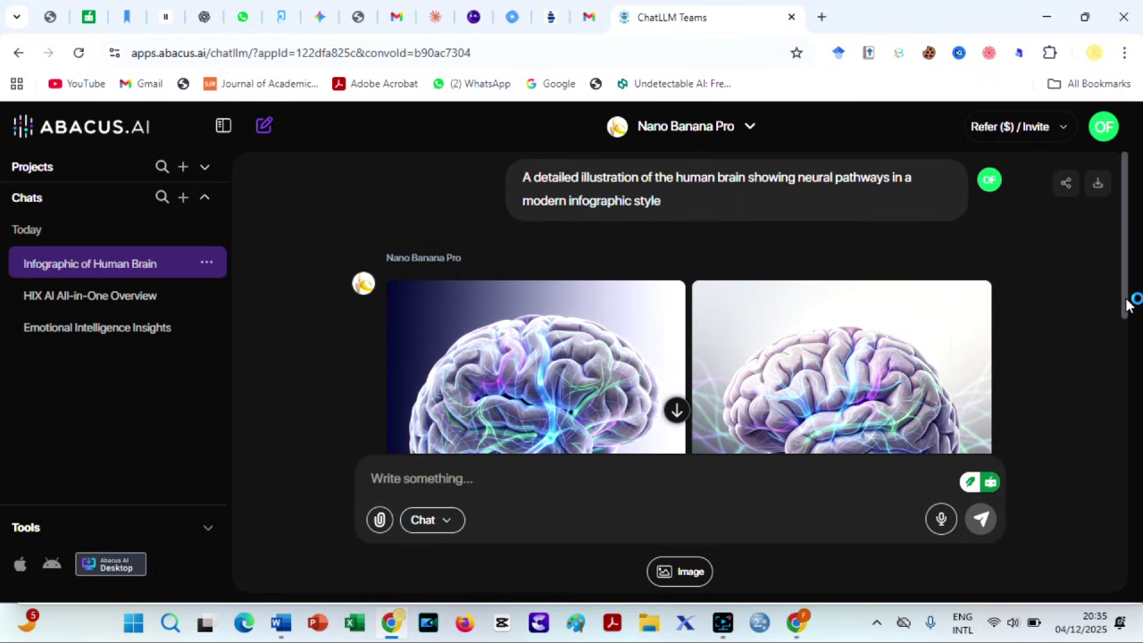
Send the digital-literacy conceptual framework prompt and scroll to review the generated diagram.
left_click_drag(1127, 304, 1124, 386)
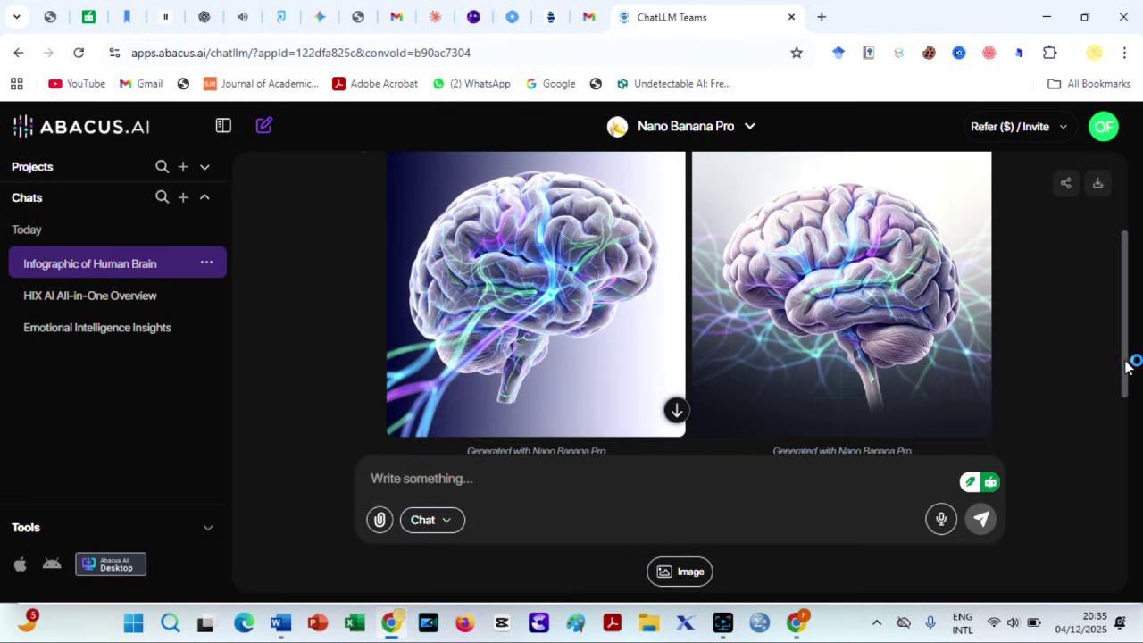
scroll(1131, 375, "down", 2)
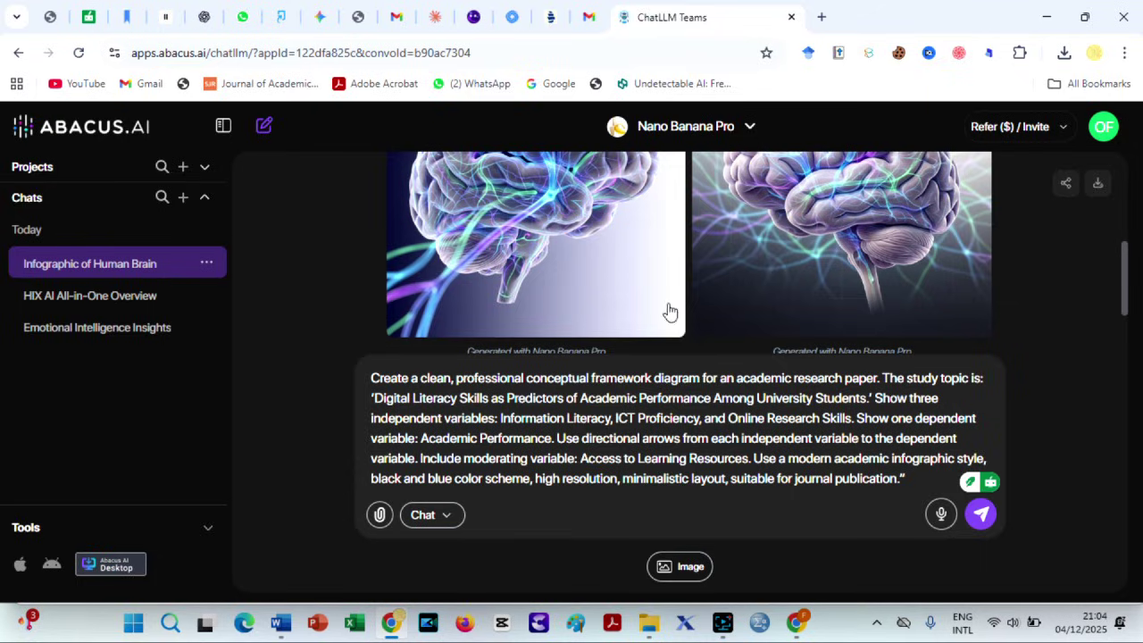
left_click(981, 515)
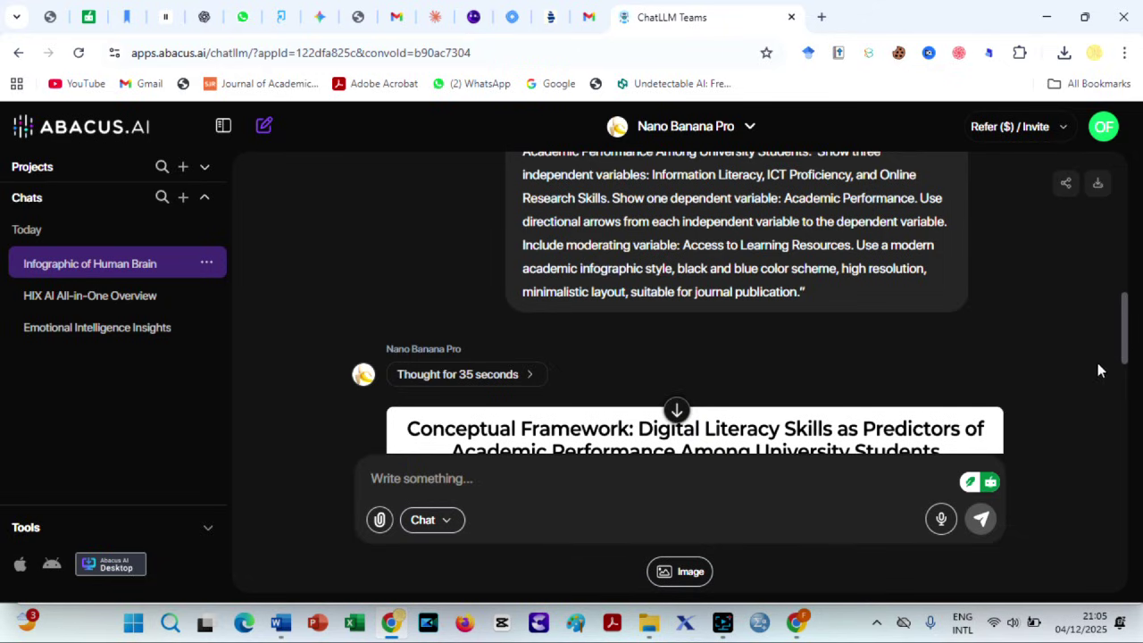
left_click_drag(1123, 338, 1139, 407)
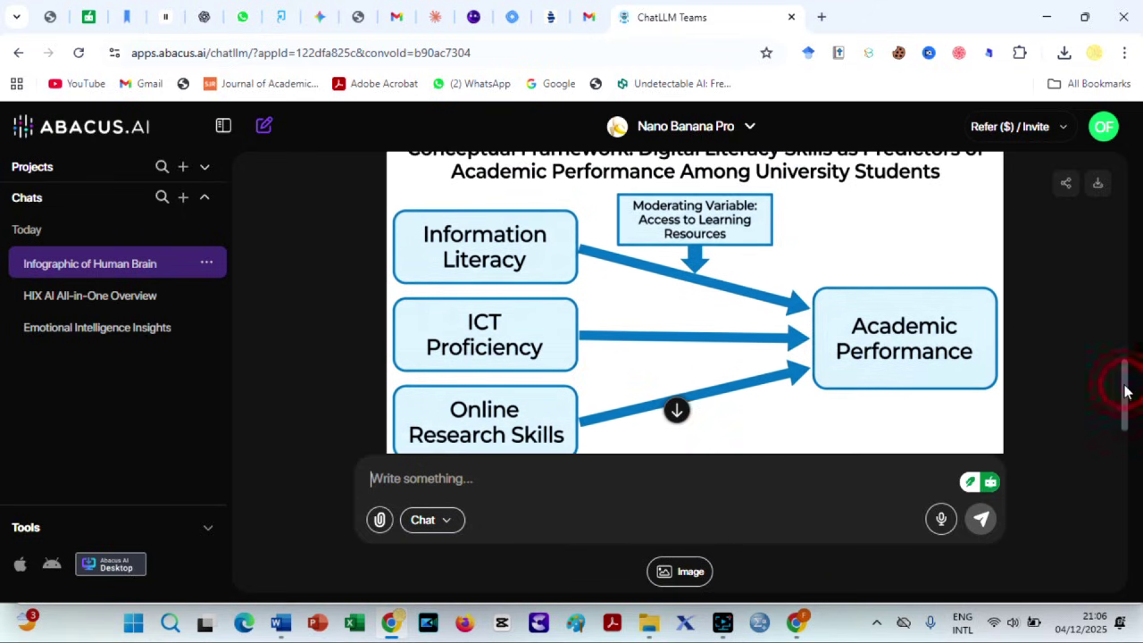
left_click_drag(1127, 392, 1127, 385)
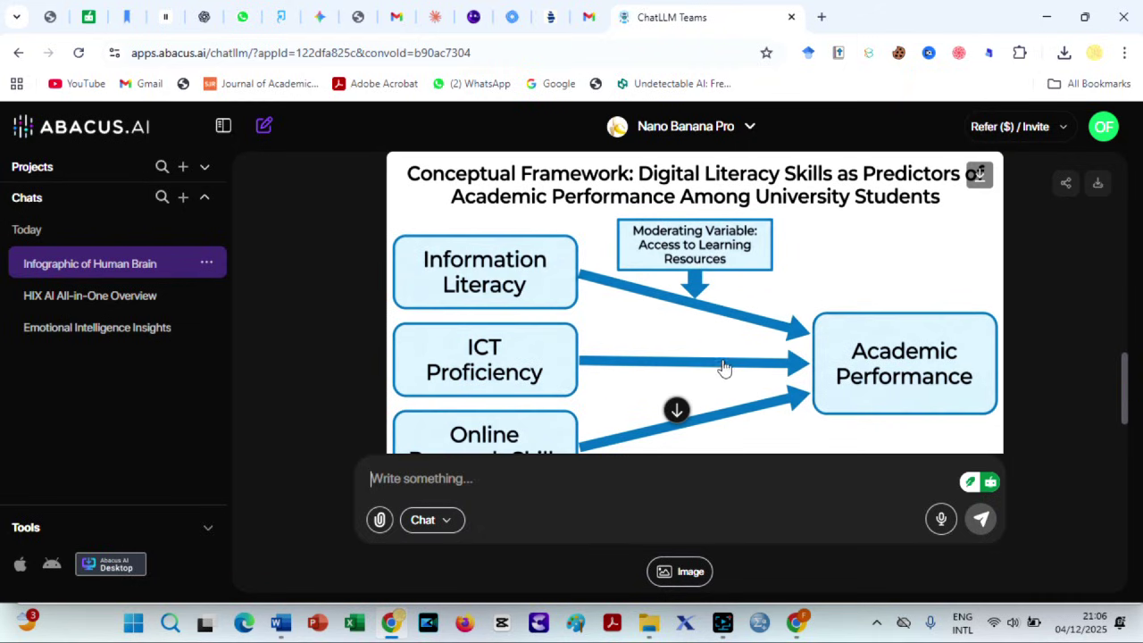
Download the framework diagram as PNG, then generate a Sora 2 rainy Tokyo alley video.
mouse_move(823, 301)
left_click(977, 184)
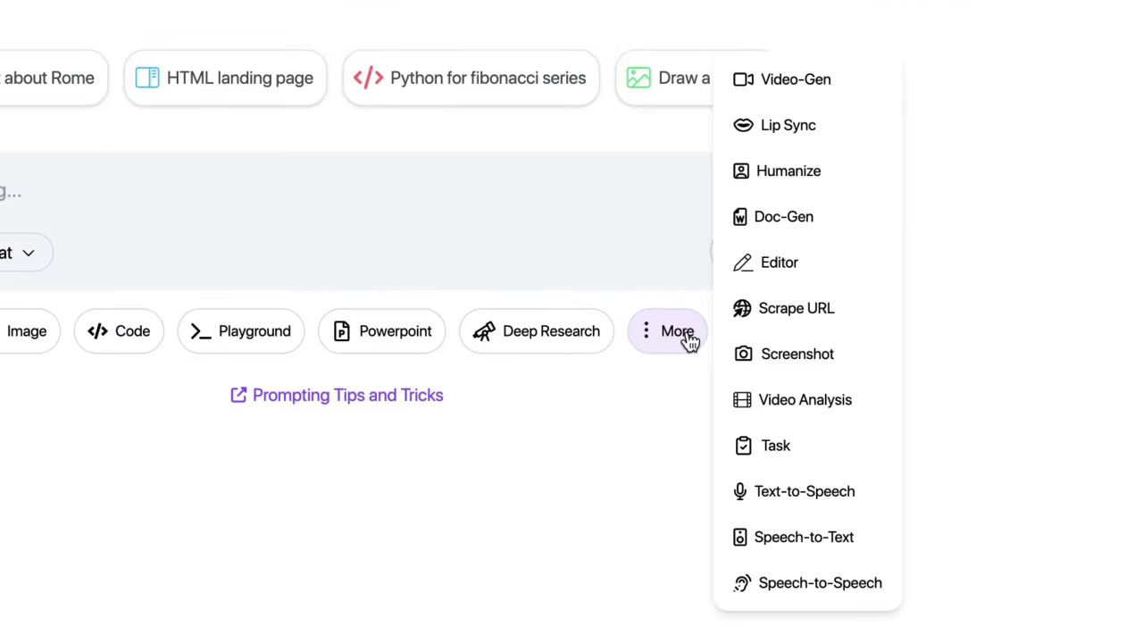
left_click(863, 86)
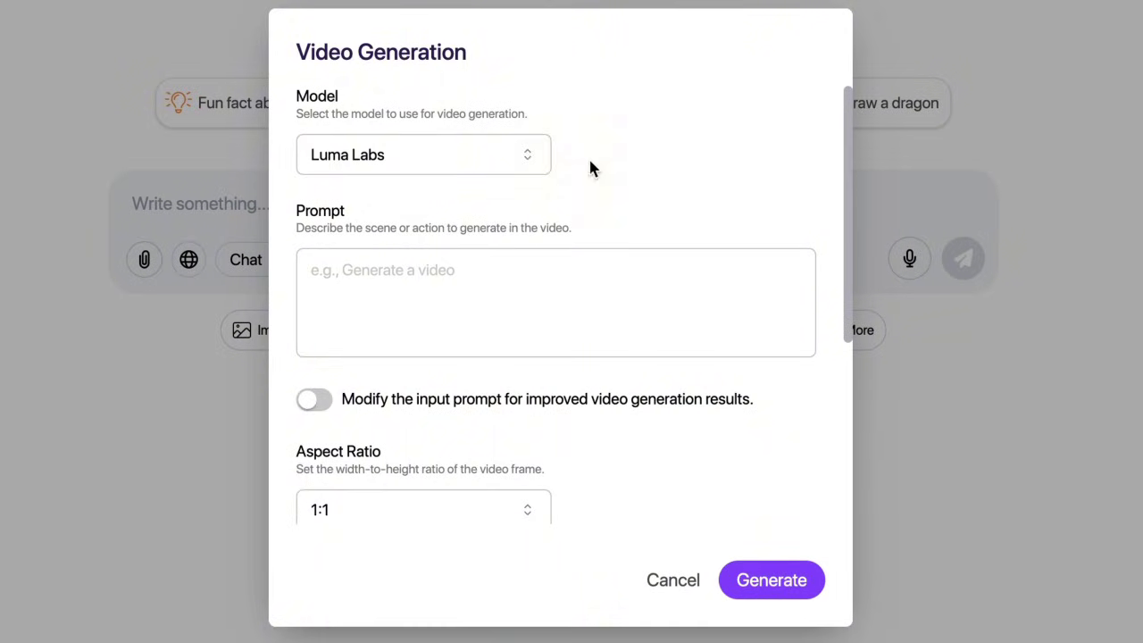
left_click(536, 164)
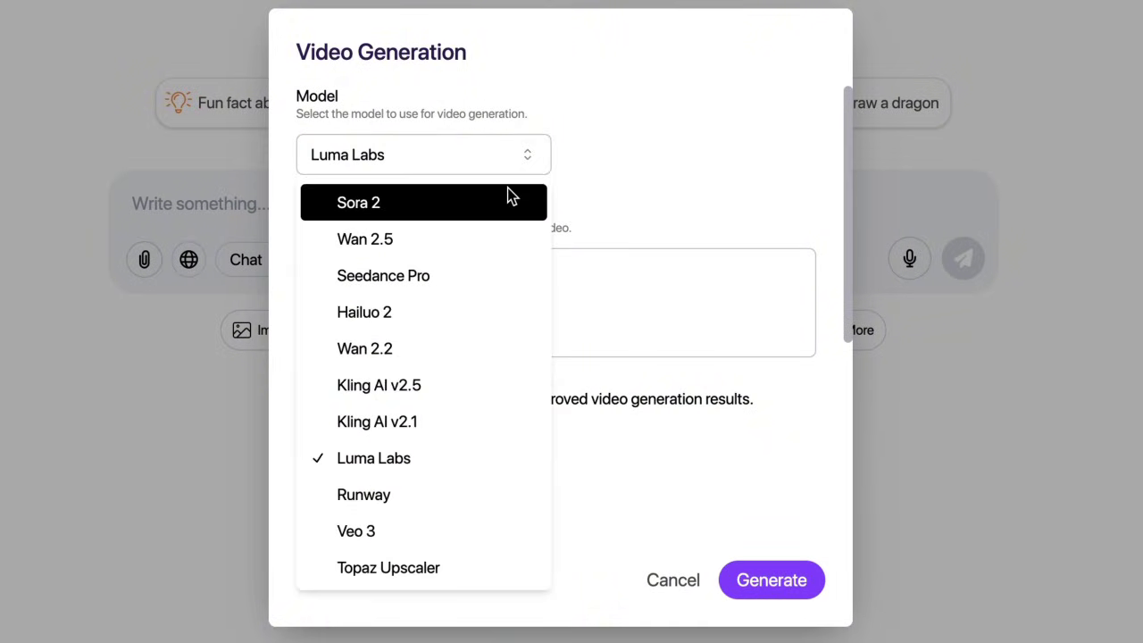
left_click(507, 190)
left_click(411, 476)
key("ctrl+v")
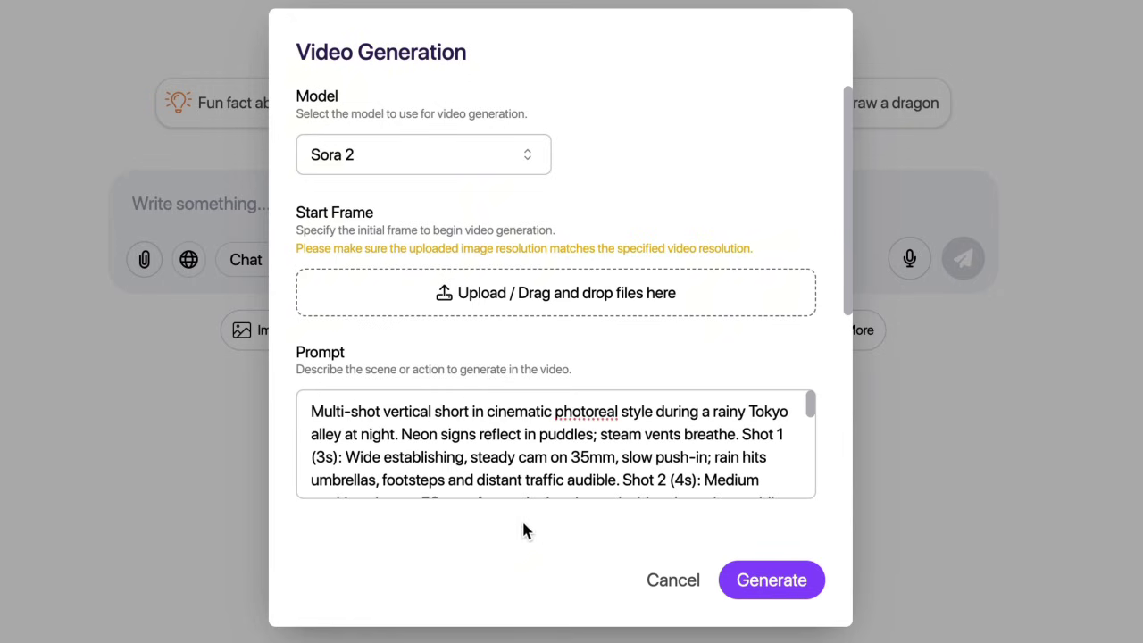
left_click(753, 582)
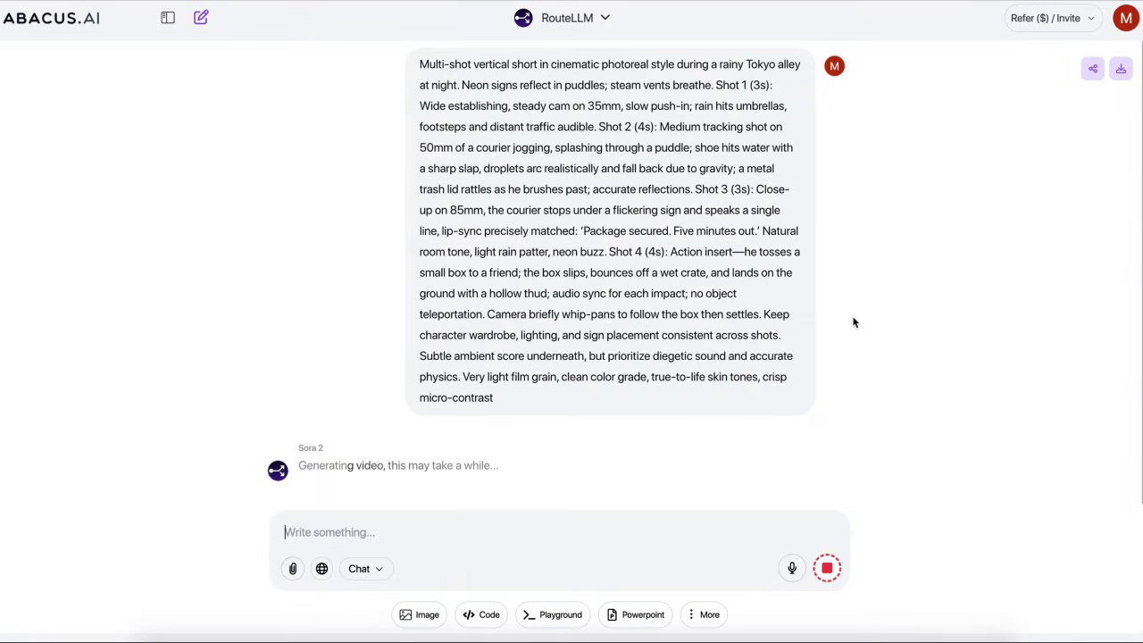
scroll(853, 323, "down", 5)
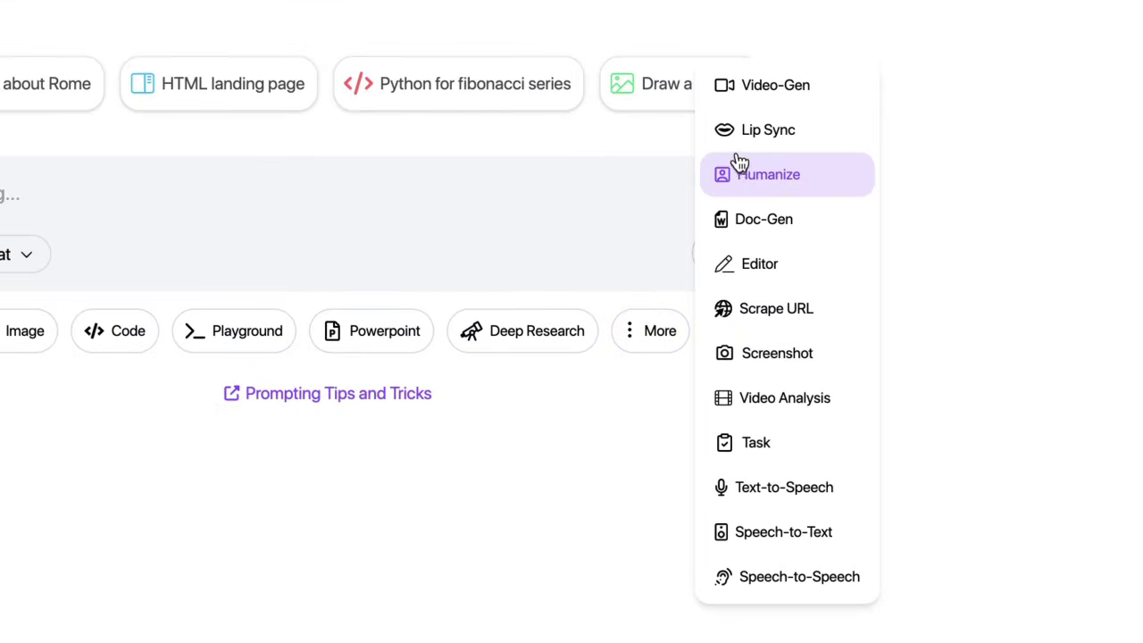
Generate a coastal sports car video with Kling AI v2.1.
left_click(764, 87)
left_click(551, 159)
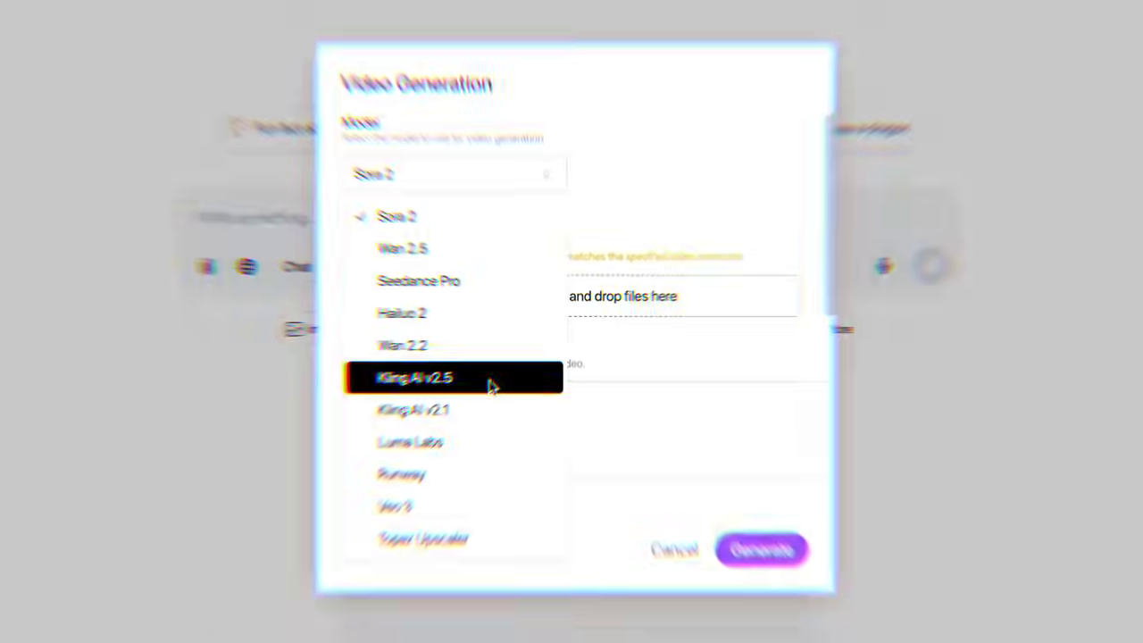
left_click(487, 417)
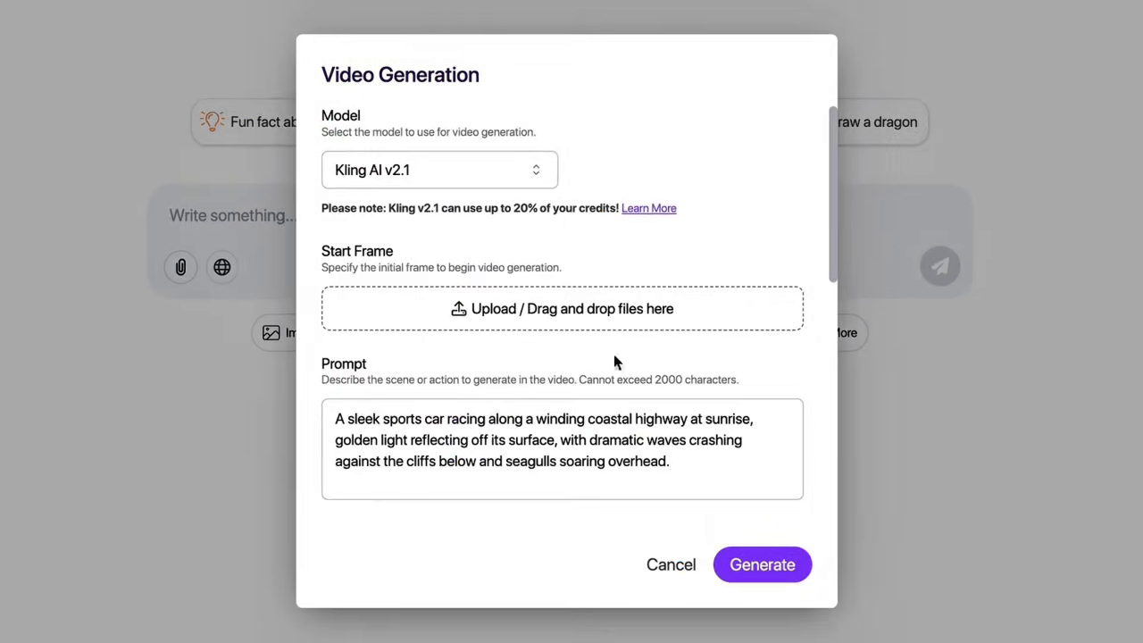
left_click(774, 576)
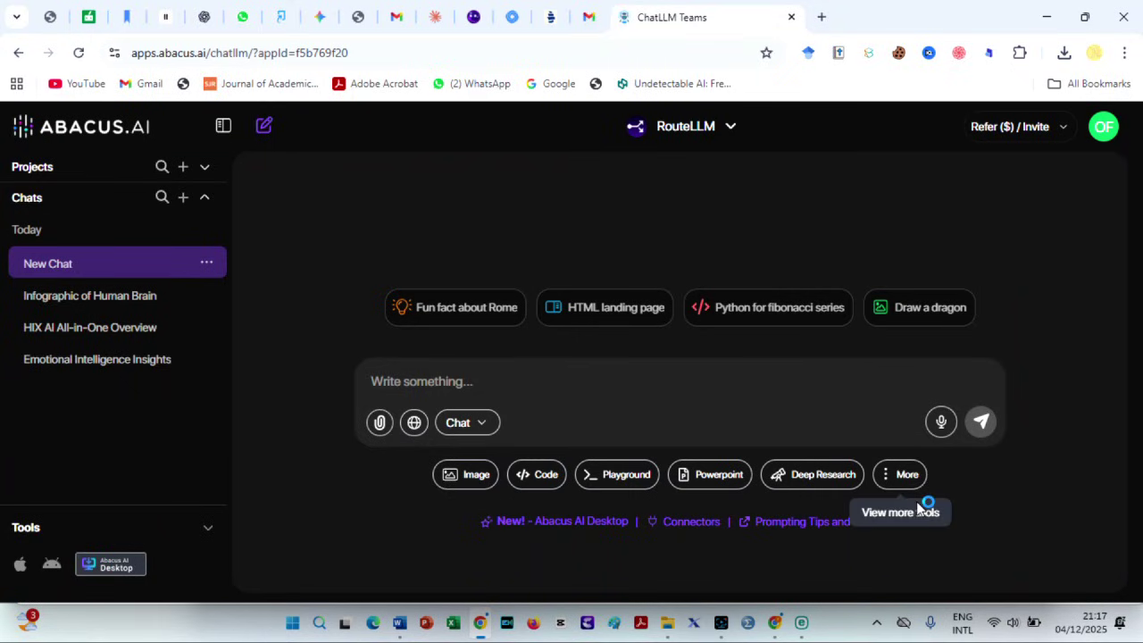
Generate a slow-motion educational Veo 3.1 video of water molecules bonding and breaking apart.
left_click(884, 483)
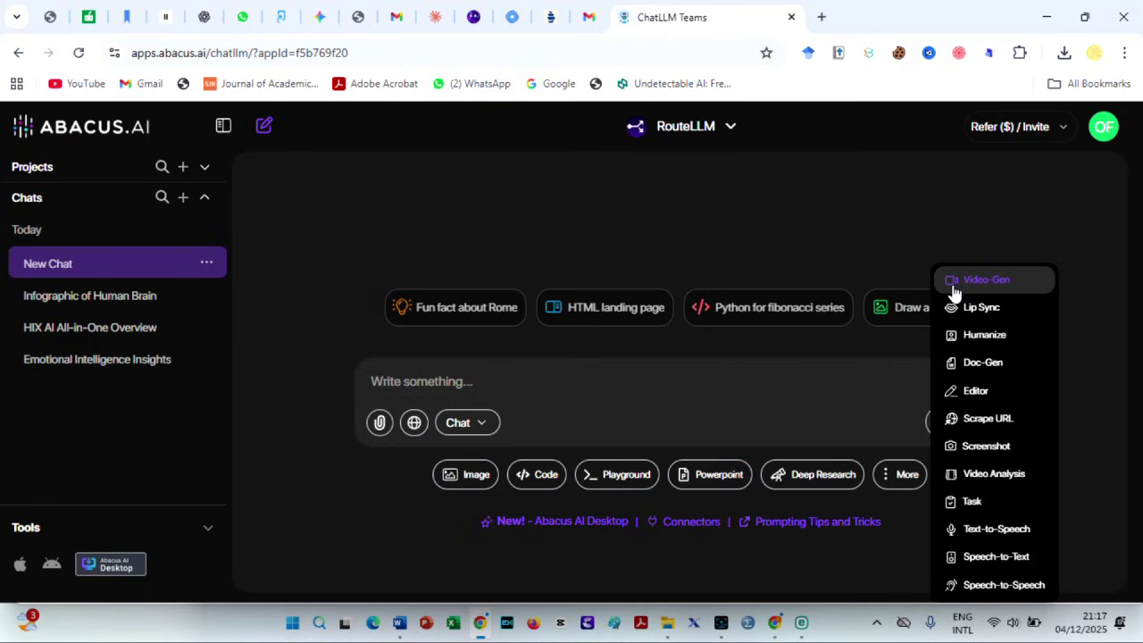
left_click(991, 280)
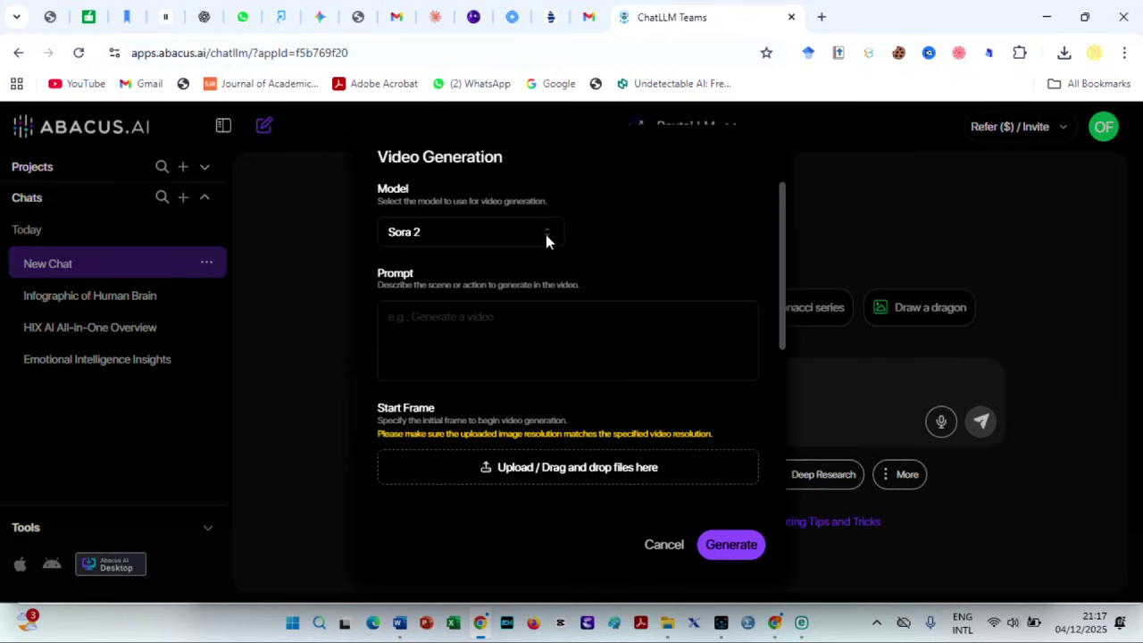
left_click(546, 236)
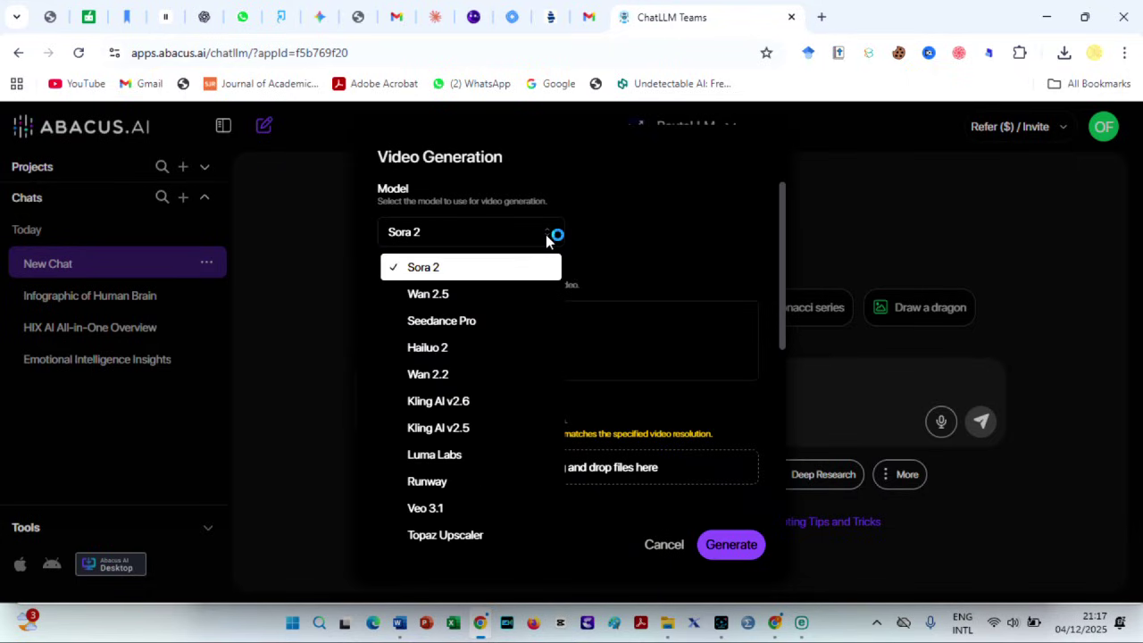
left_click(475, 508)
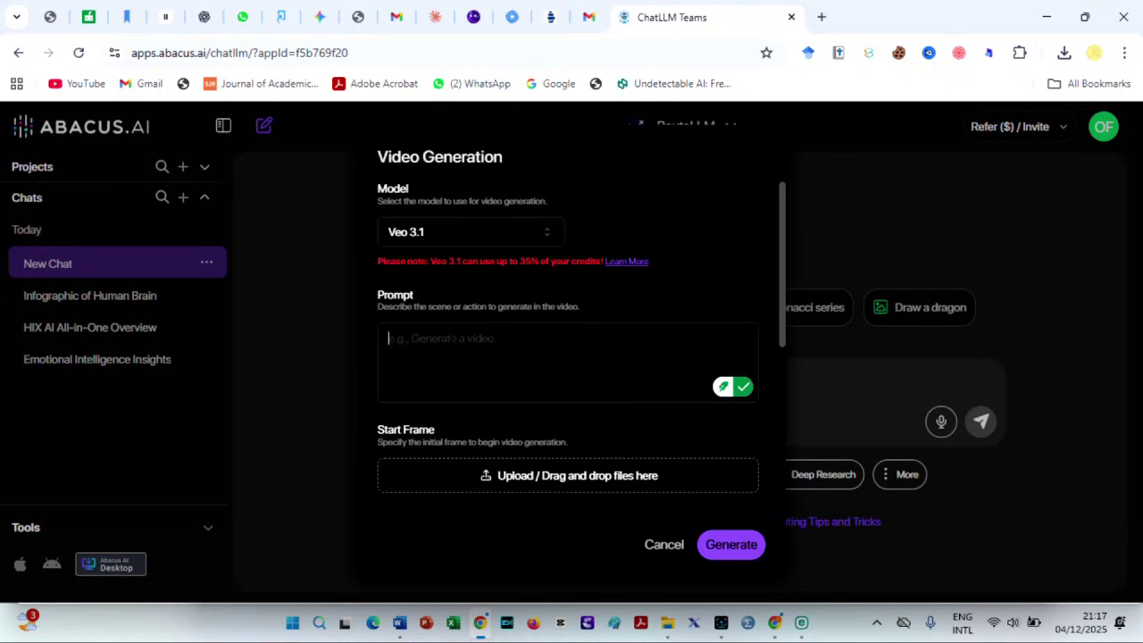
type("A slow-motion animation of water molecules bonding and breaking apart, educational style")
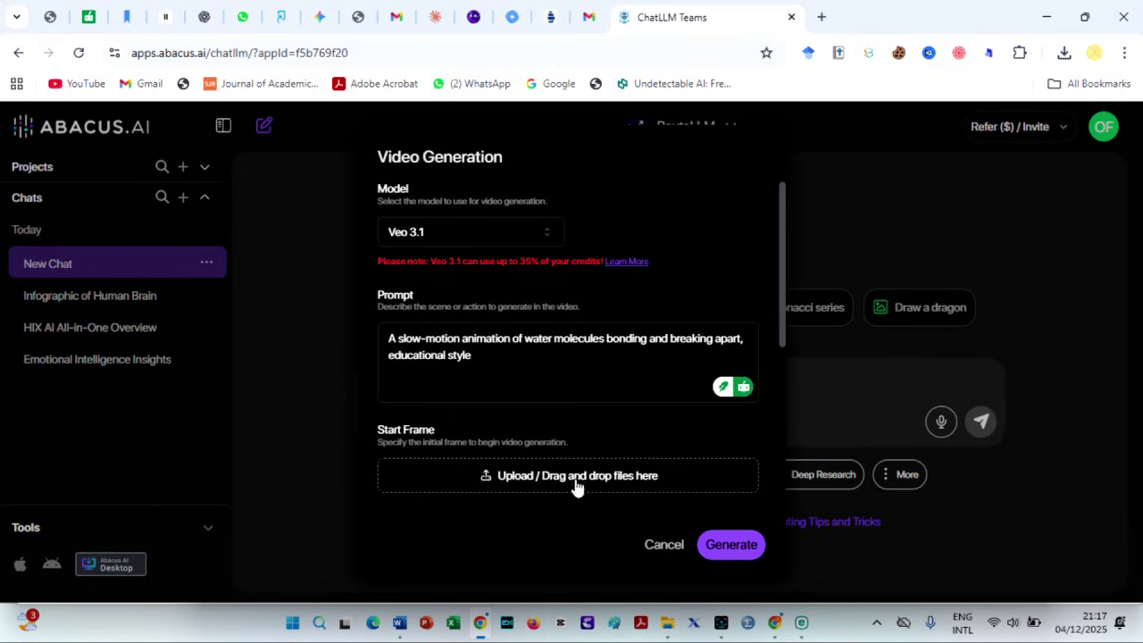
left_click(730, 545)
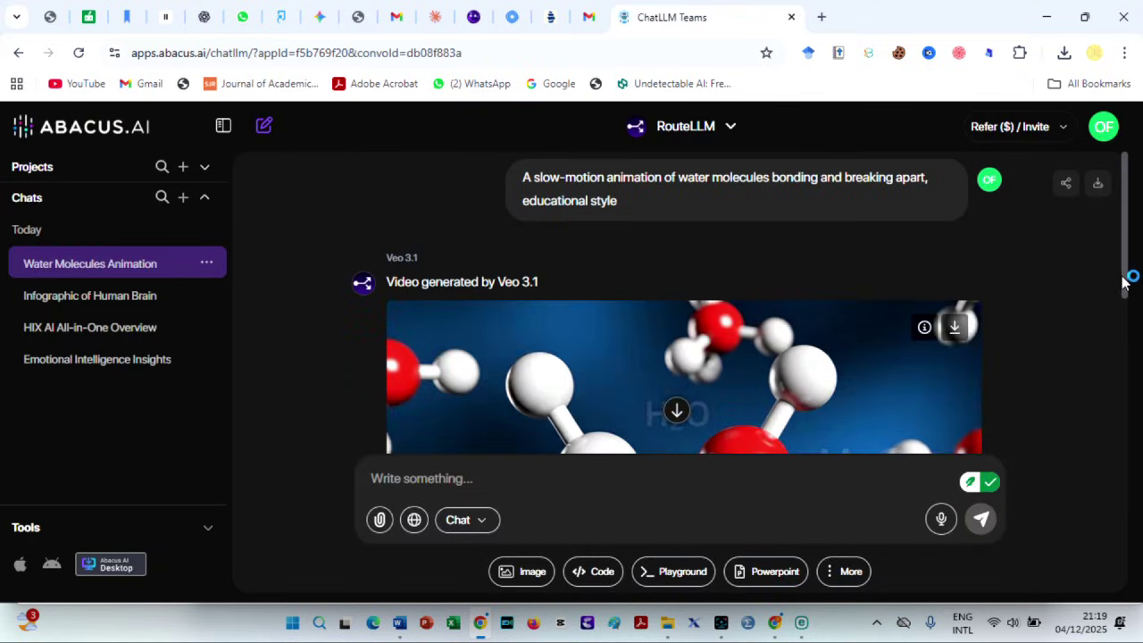
Scroll through the Veo 3.1 water molecules video chat and the DeepAgent diagnostics report.
mouse_move(1125, 282)
left_mouse_down()
mouse_move(1132, 396)
mouse_move(1133, 373)
left_mouse_up()
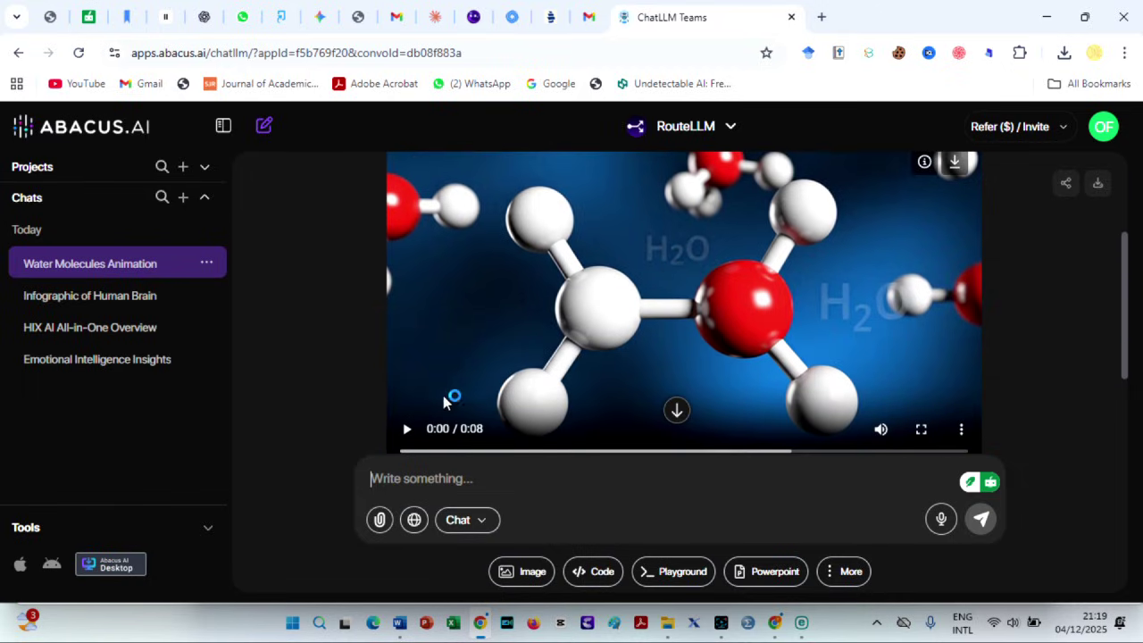
scroll(429, 420, "up", 1)
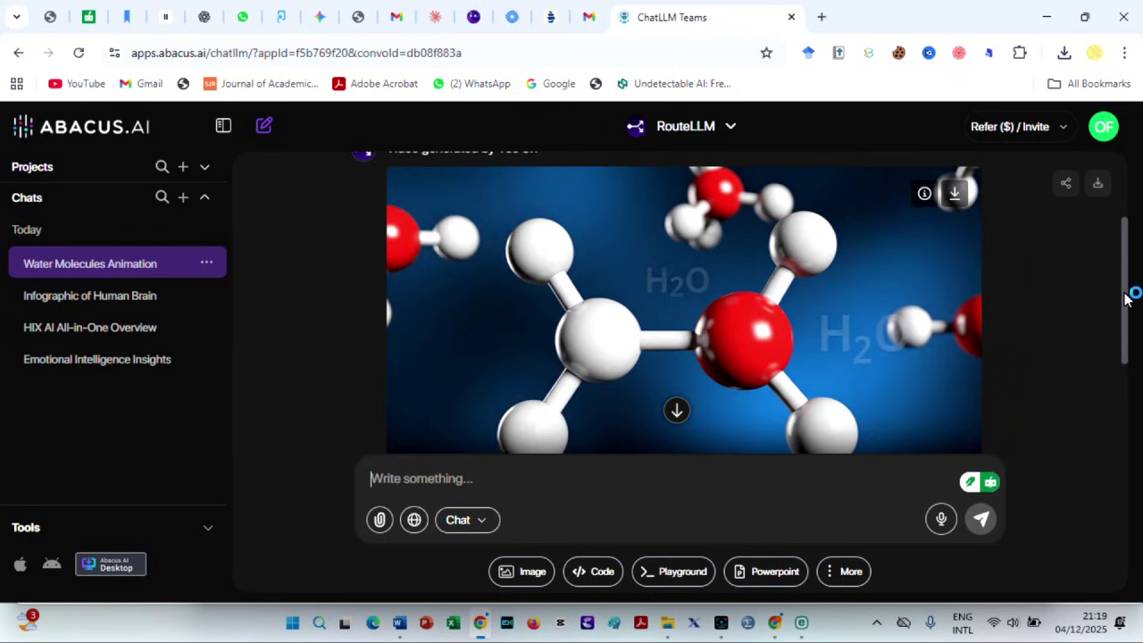
scroll(1116, 442, "down", 2)
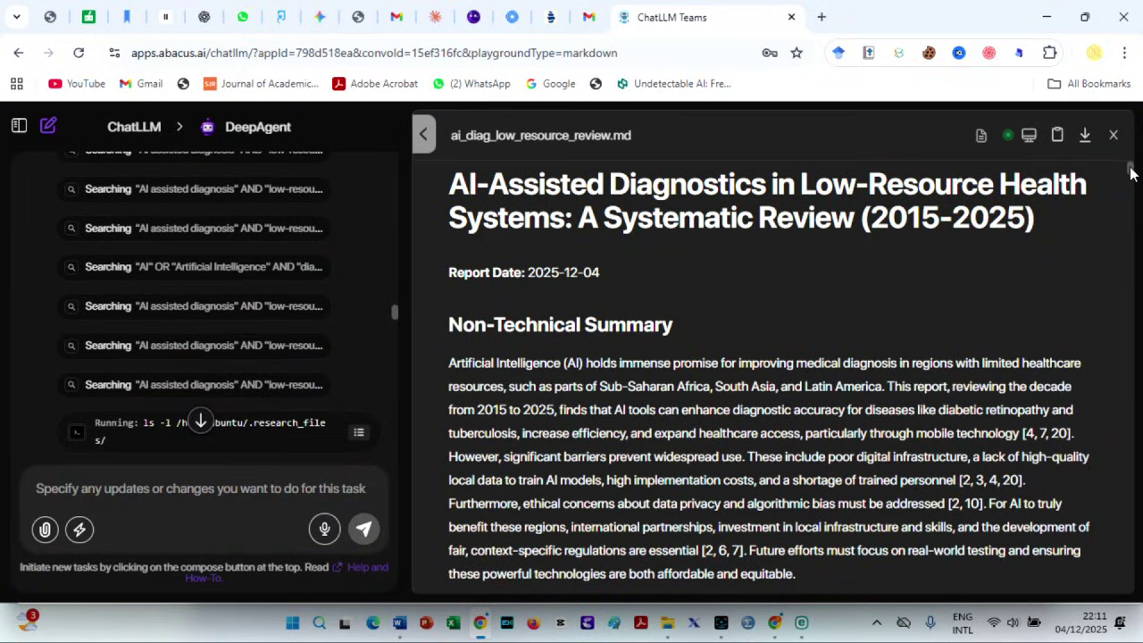
Scroll the DeepAgent review down through its methods and PRISMA flow diagram.
left_click_drag(1130, 169, 1139, 264)
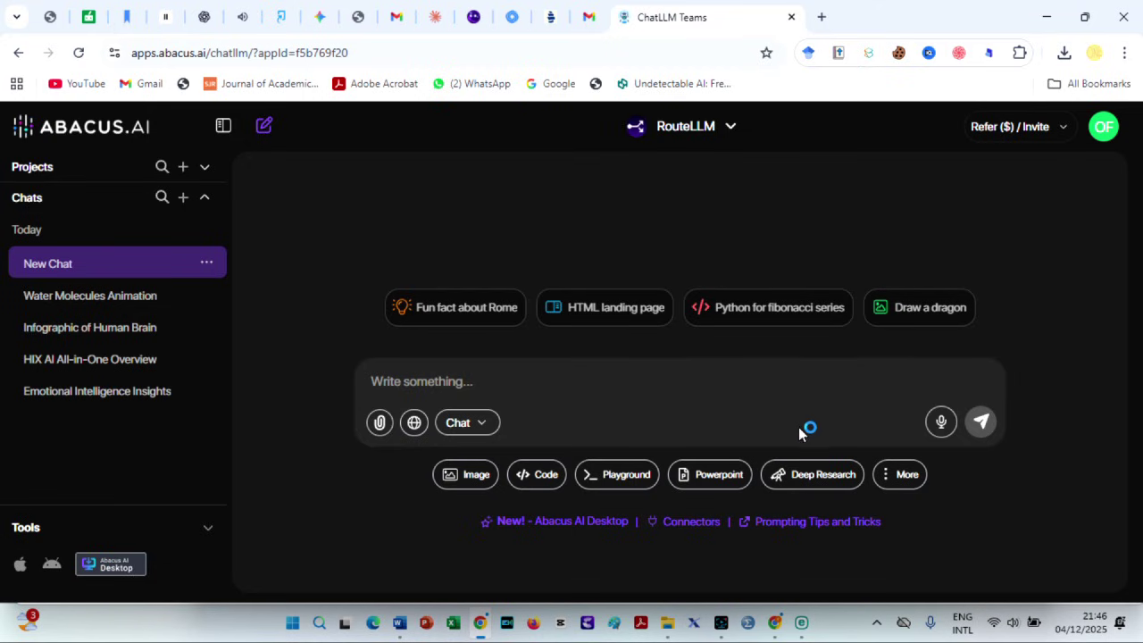
Send the pasted AI-diagnostics systematic review prompt to DeepAgent in Deep Research mode.
left_click(789, 479)
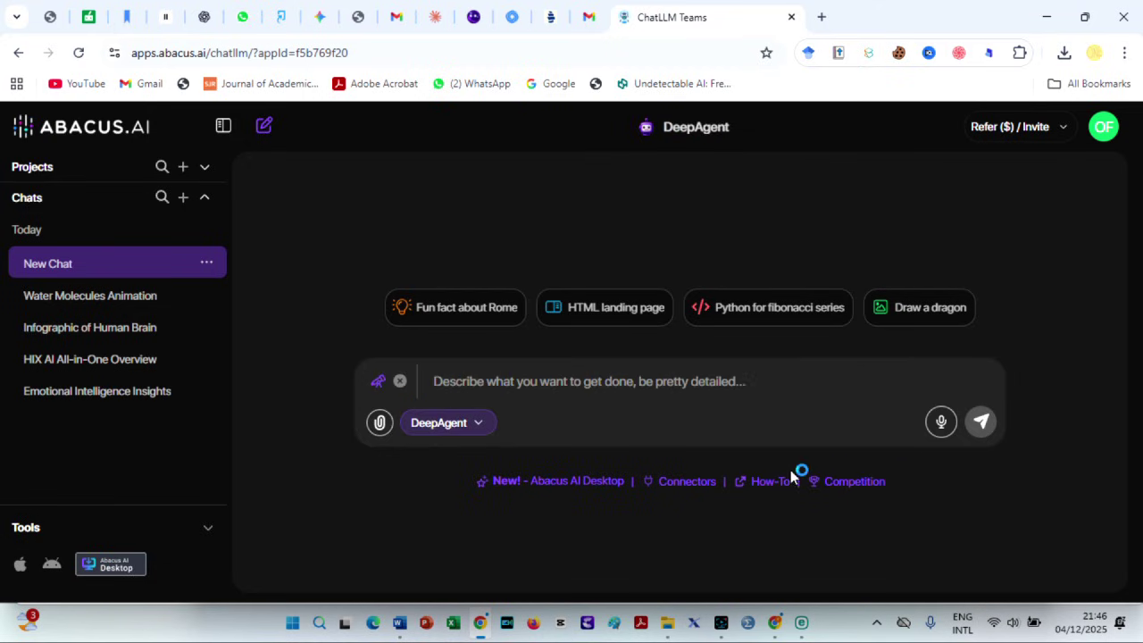
left_click(672, 386)
key("ctrl+v")
left_click(472, 525)
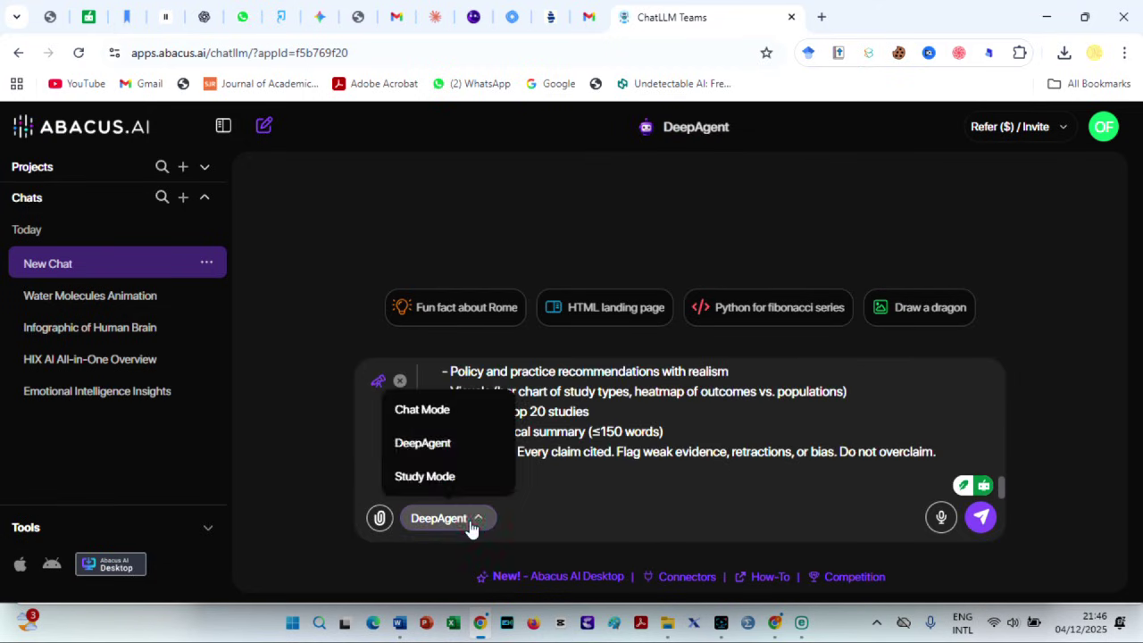
left_click(423, 446)
left_click(981, 518)
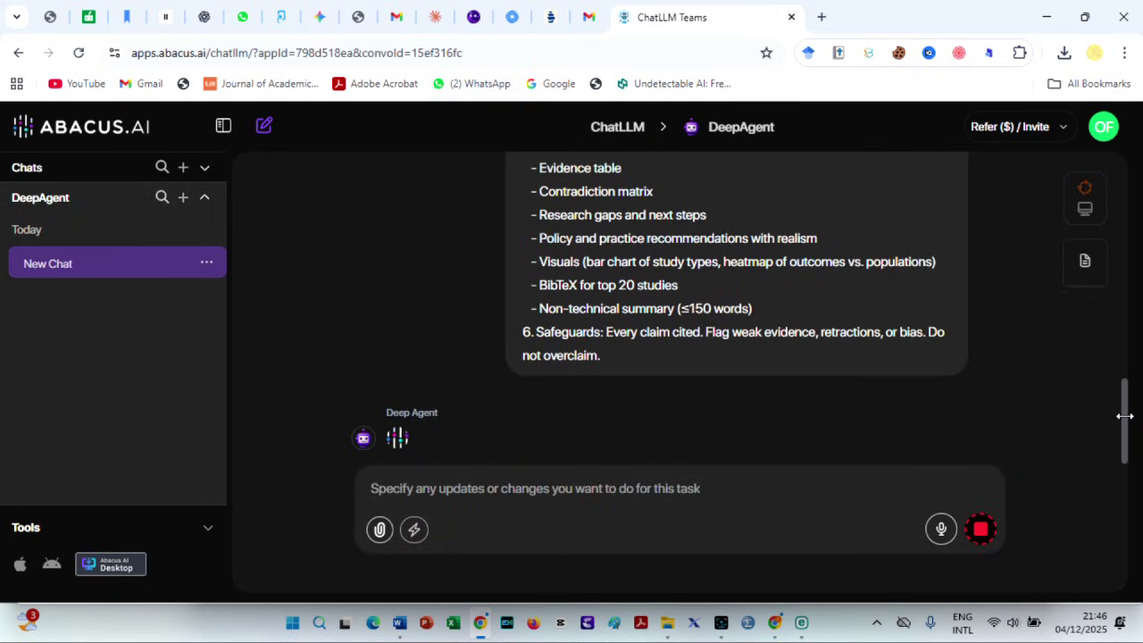
scroll(1130, 402, "up", 5)
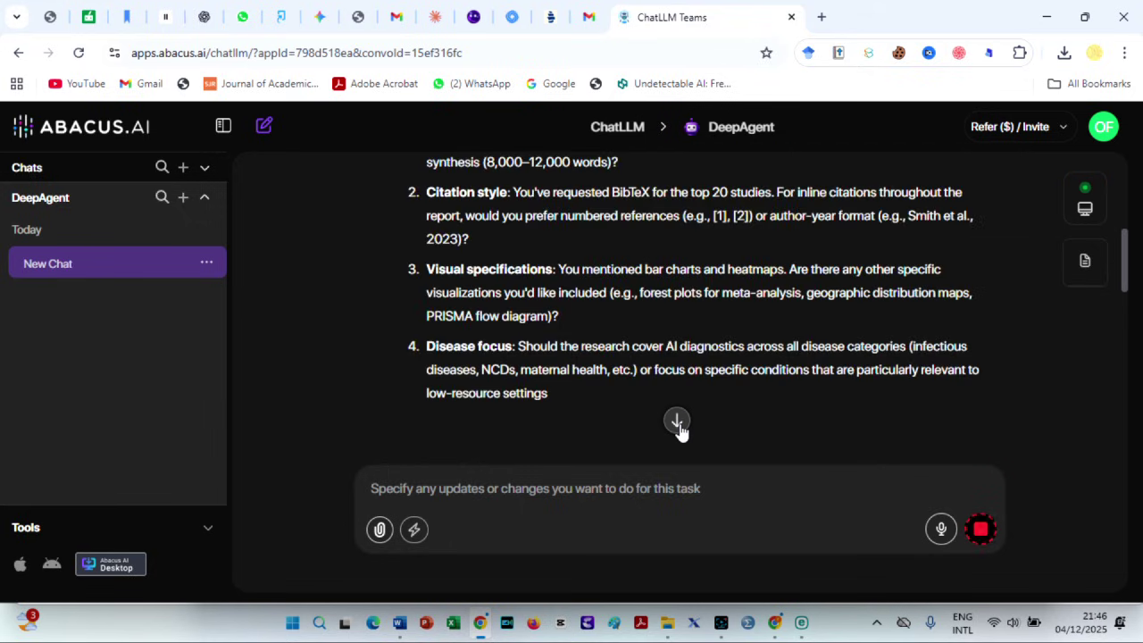
scroll(651, 375, "up", 2)
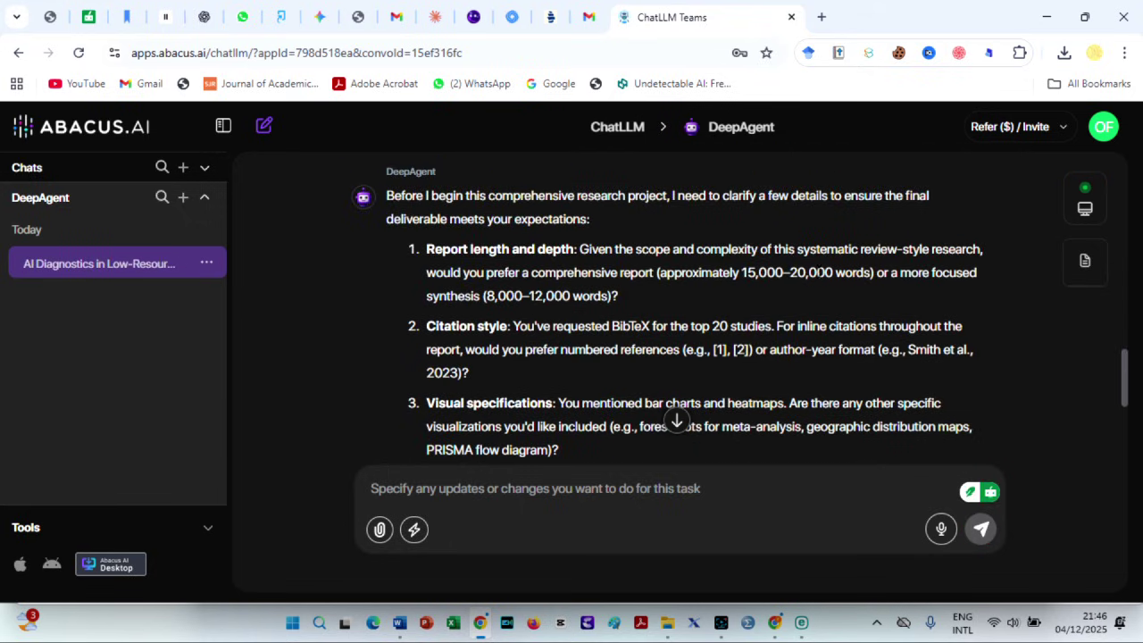
Reply to DeepAgent requesting a focused 8,000–12,000-word synthesis with author-year citations.
double_click(692, 273)
left_click_drag(872, 272, 702, 272)
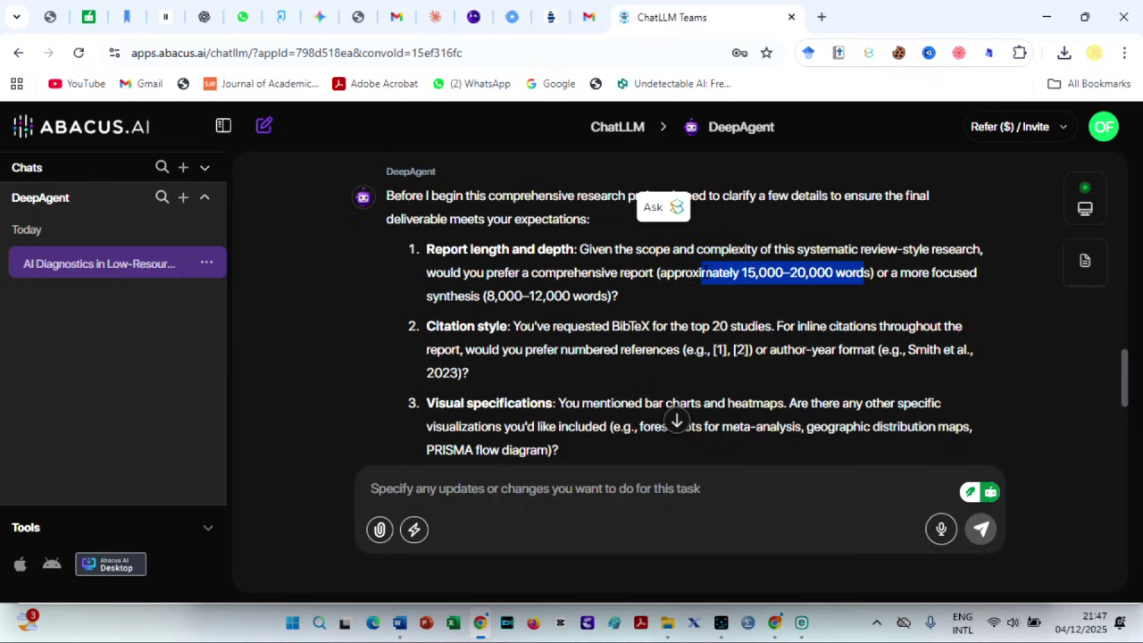
left_click_drag(611, 296, 884, 273)
key("ctrl+c")
left_click(671, 503)
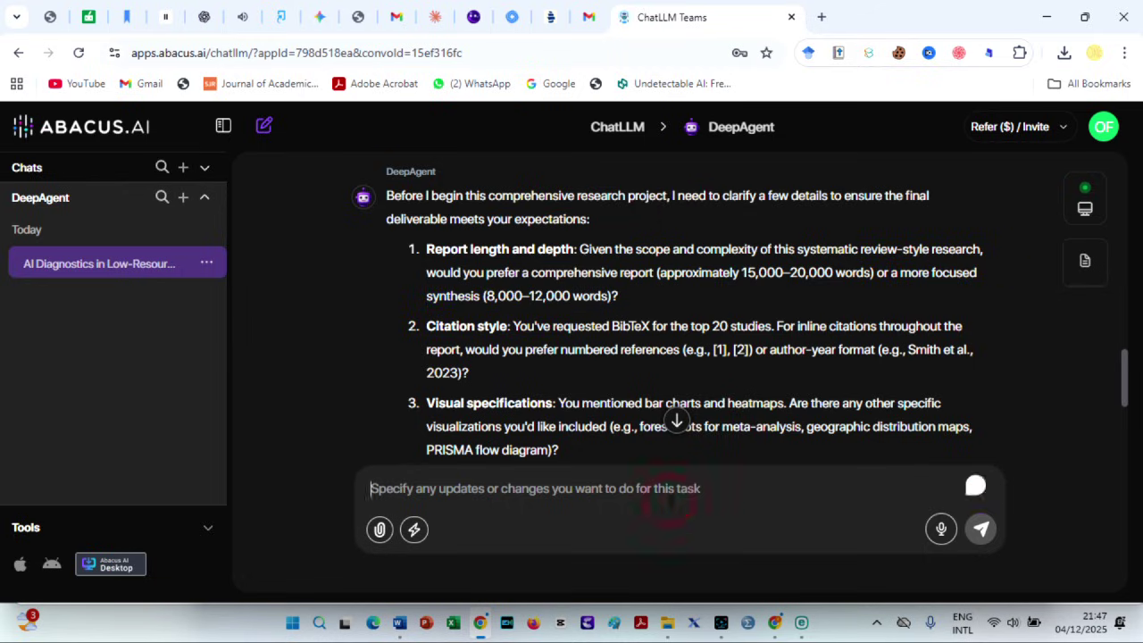
type("i want a")
key("ctrl+v")
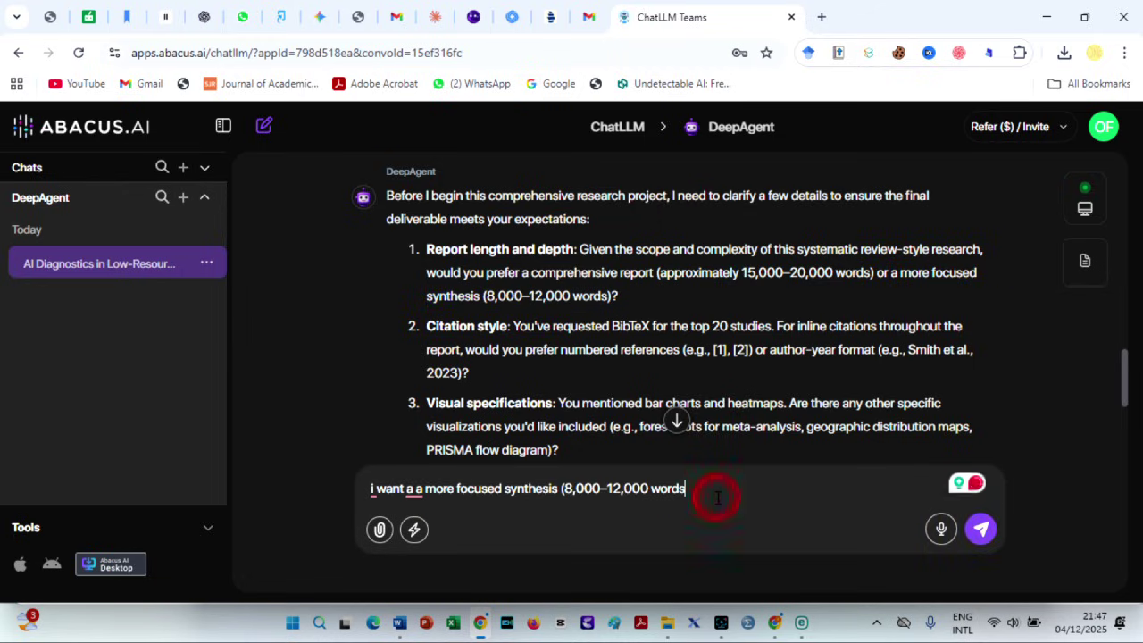
left_click_drag(770, 349, 473, 375)
key("ctrl+c")
left_click(722, 496)
type(",")
key("ctrl+v")
left_click(690, 489)
type("citation")
Add best-suited diagrams, all disease categories and the deliverable format to the reply.
scroll(593, 454, "down", 1)
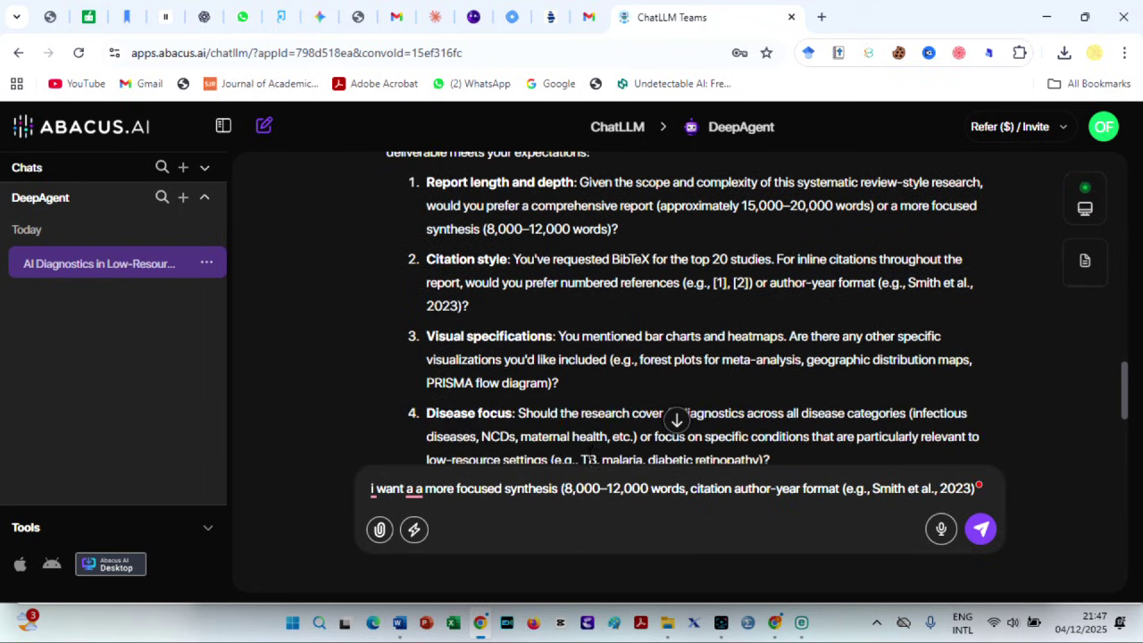
left_click_drag(553, 382, 640, 359)
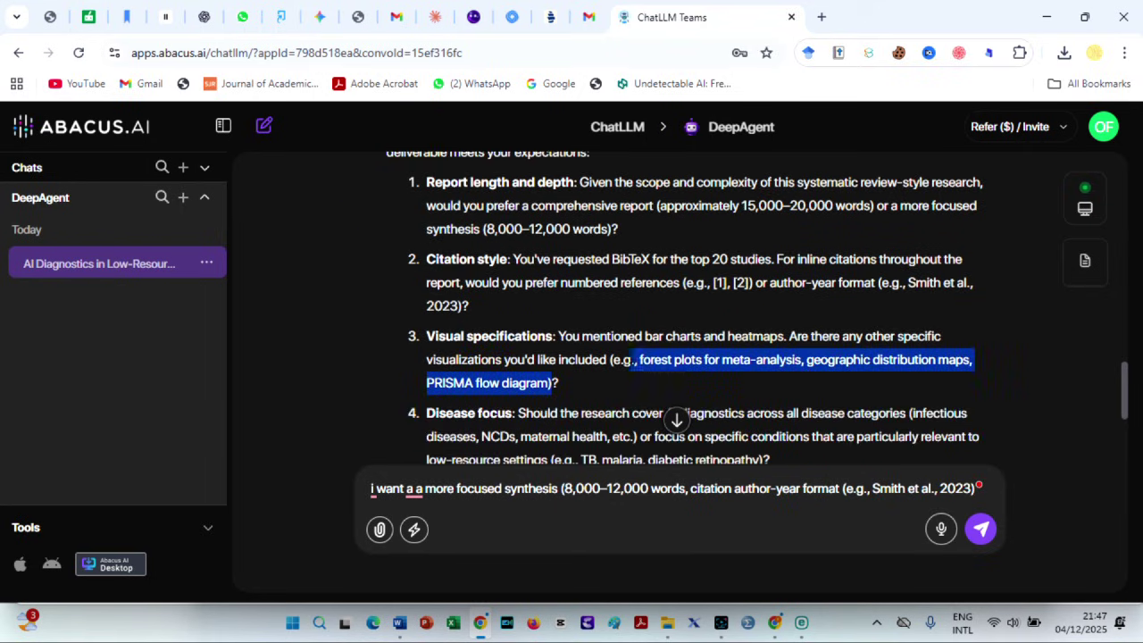
left_click(977, 488)
type("use the best")
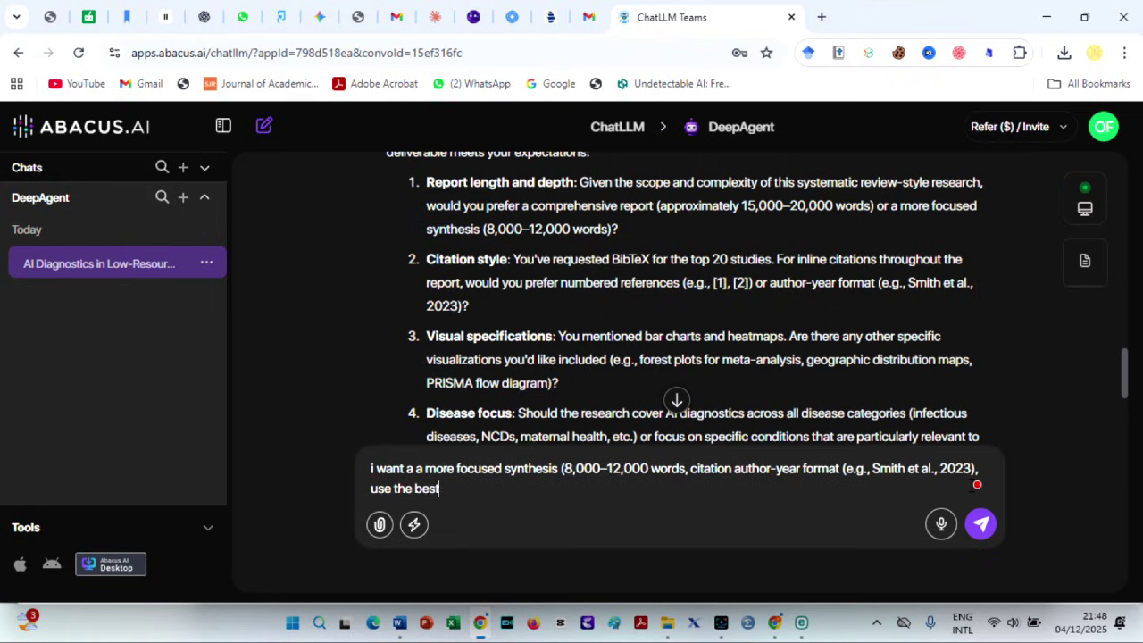
type(" suited diagrams,")
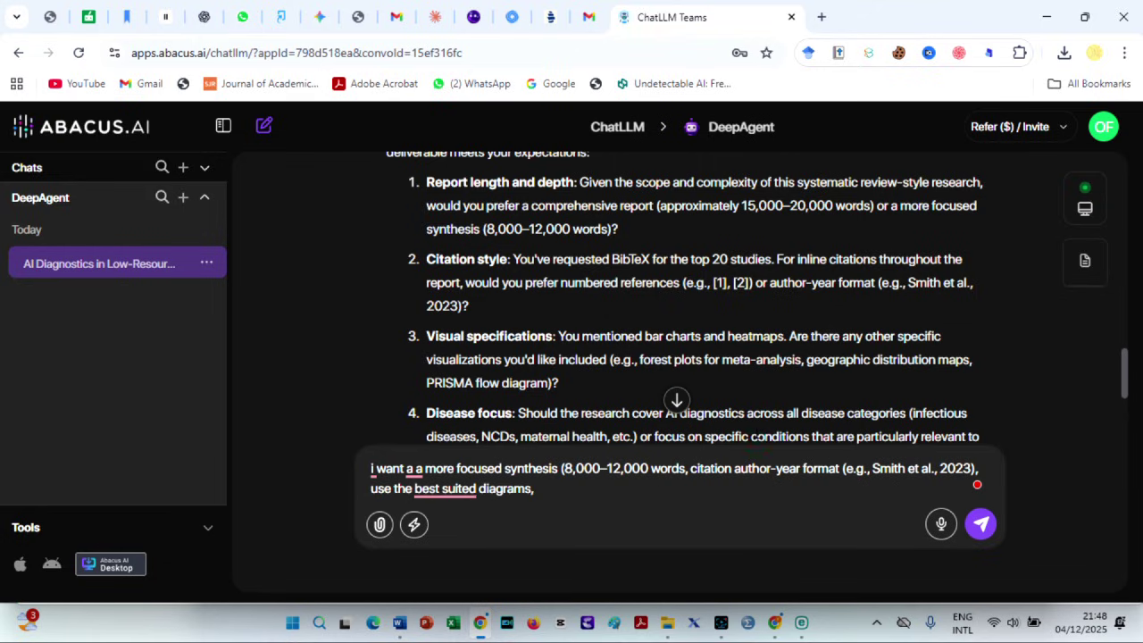
scroll(741, 406, "down", 1)
mouse_move(560, 313)
left_mouse_down()
mouse_move(778, 329)
mouse_move(636, 337)
mouse_move(625, 326)
mouse_move(665, 347)
mouse_move(820, 348)
left_mouse_up()
key("ctrl+c")
key("ctrl+v")
scroll(588, 386, "down", 1)
key("ctrl+c")
left_click(709, 487)
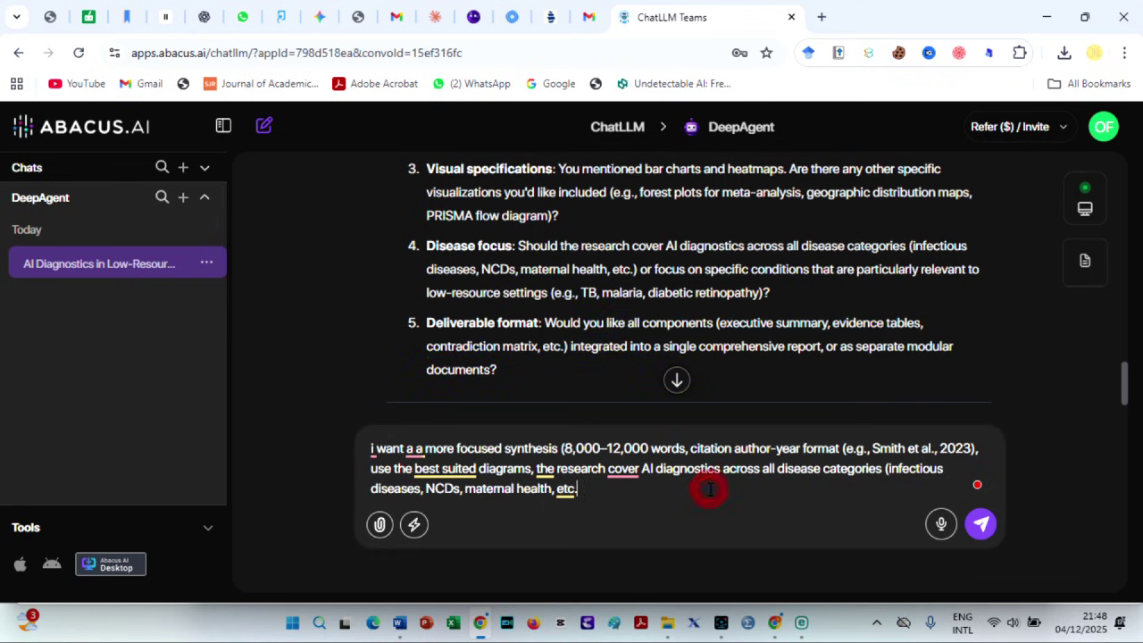
key("ctrl+v")
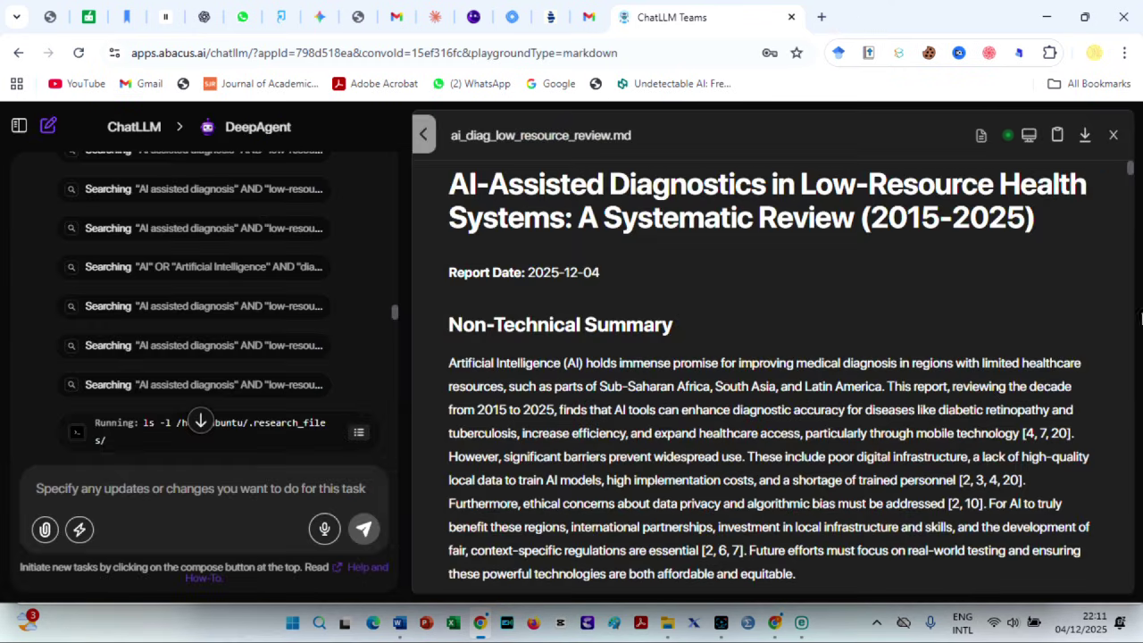
Download the systematic review report as a PDF and open it in Acrobat.
left_click_drag(1131, 169, 1135, 595)
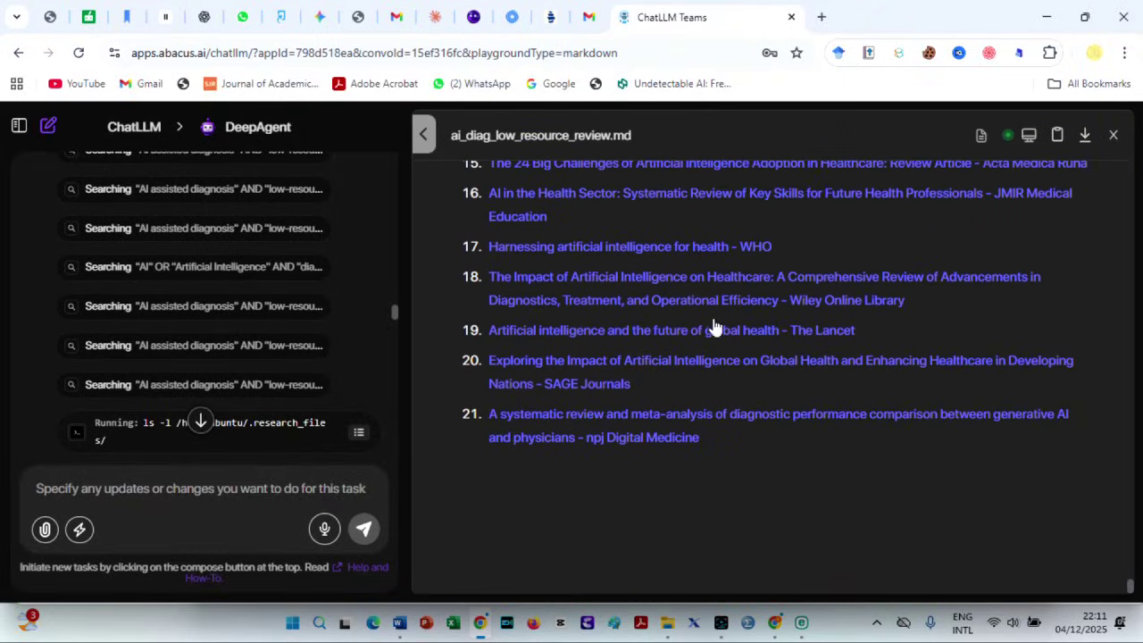
left_click(1083, 141)
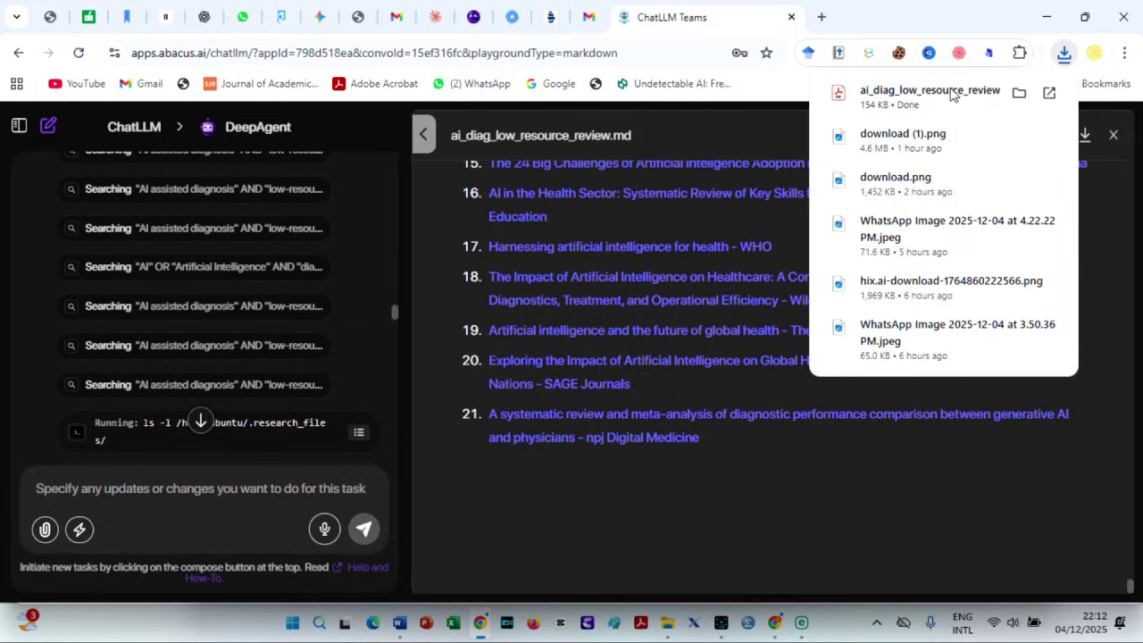
left_click(950, 90)
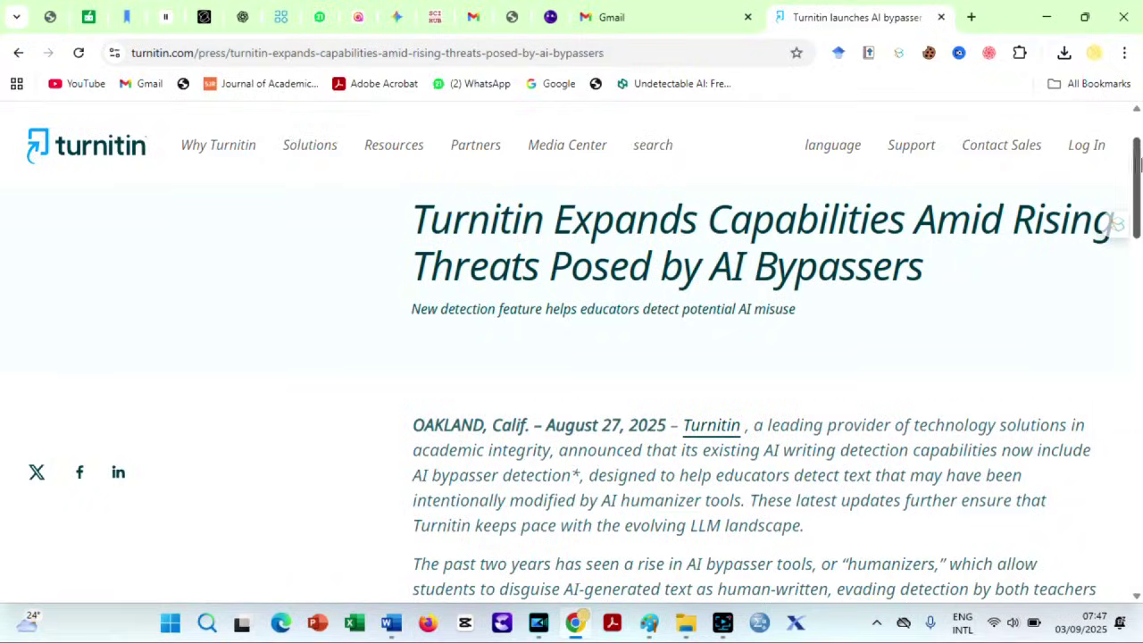
Scroll through Turnitin's press release on detecting AI bypassers.
left_click_drag(1133, 152, 1140, 335)
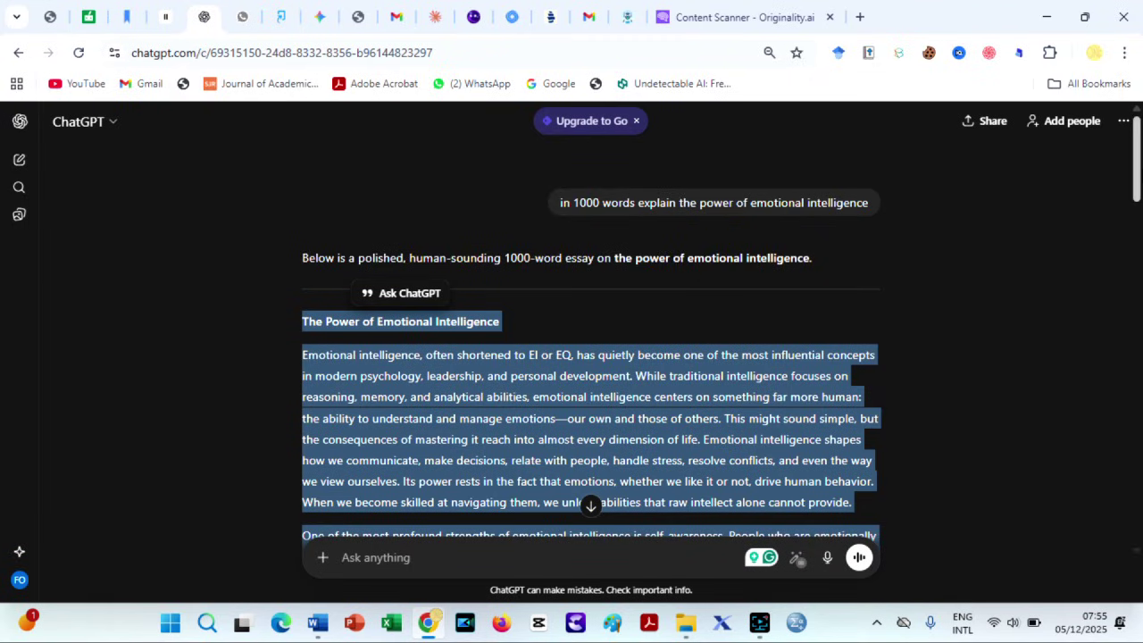
Scan the pasted emotional-intelligence essay in Originality.ai, which rates it 100% likely AI.
scroll(486, 185, "down", 15)
left_click(728, 16)
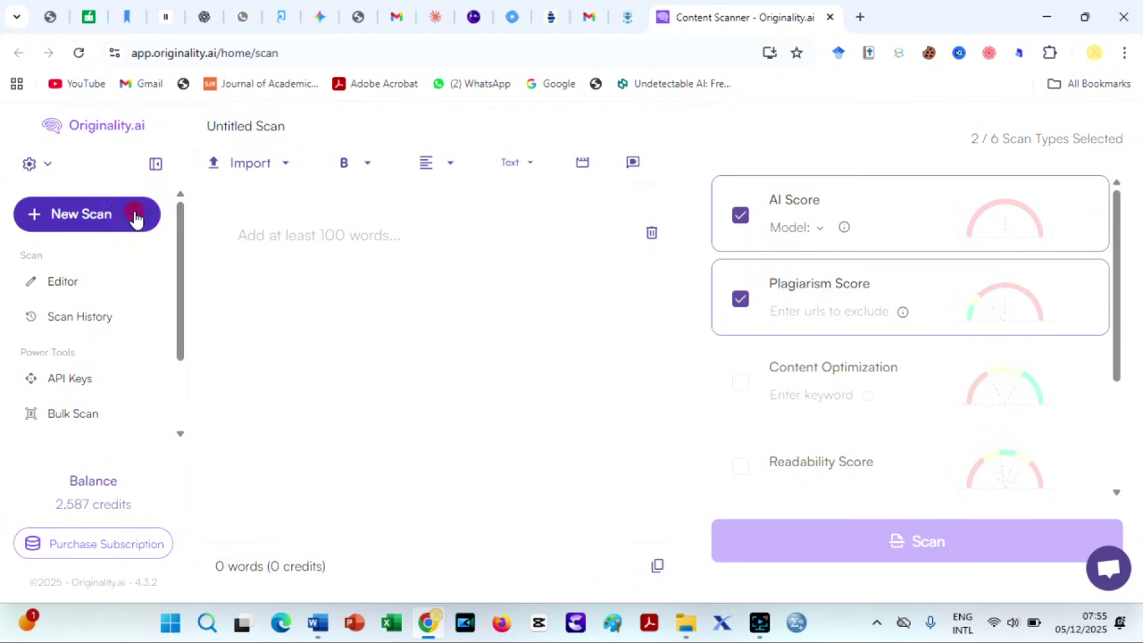
left_click(288, 236)
key("ctrl+v")
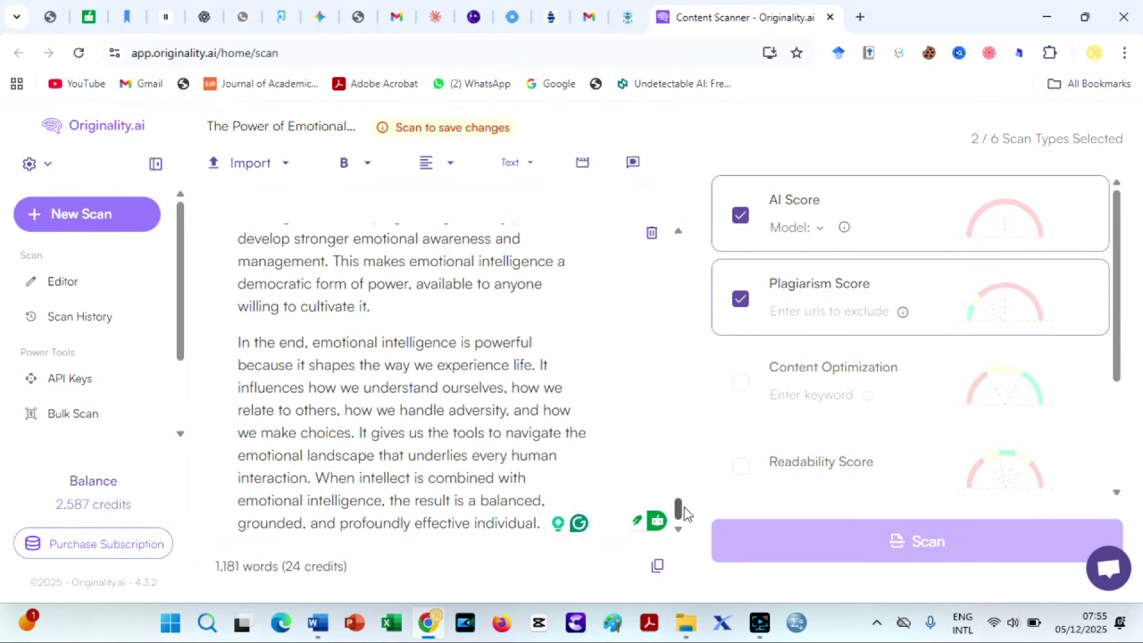
mouse_move(679, 510)
left_mouse_down()
mouse_move(694, 332)
mouse_move(678, 242)
left_mouse_up()
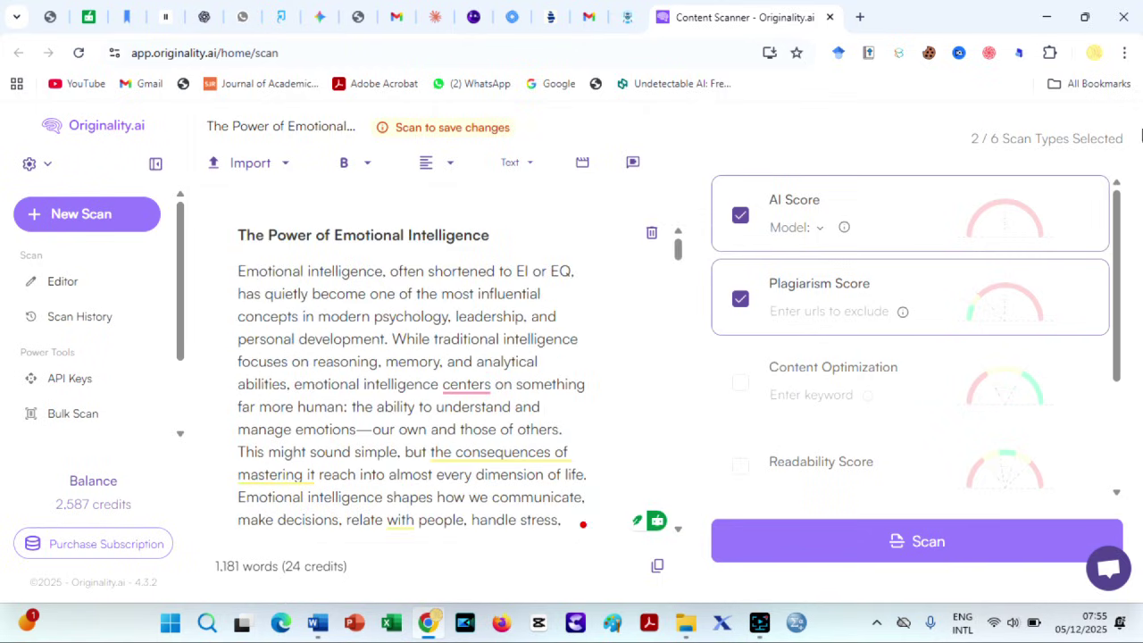
left_click(920, 541)
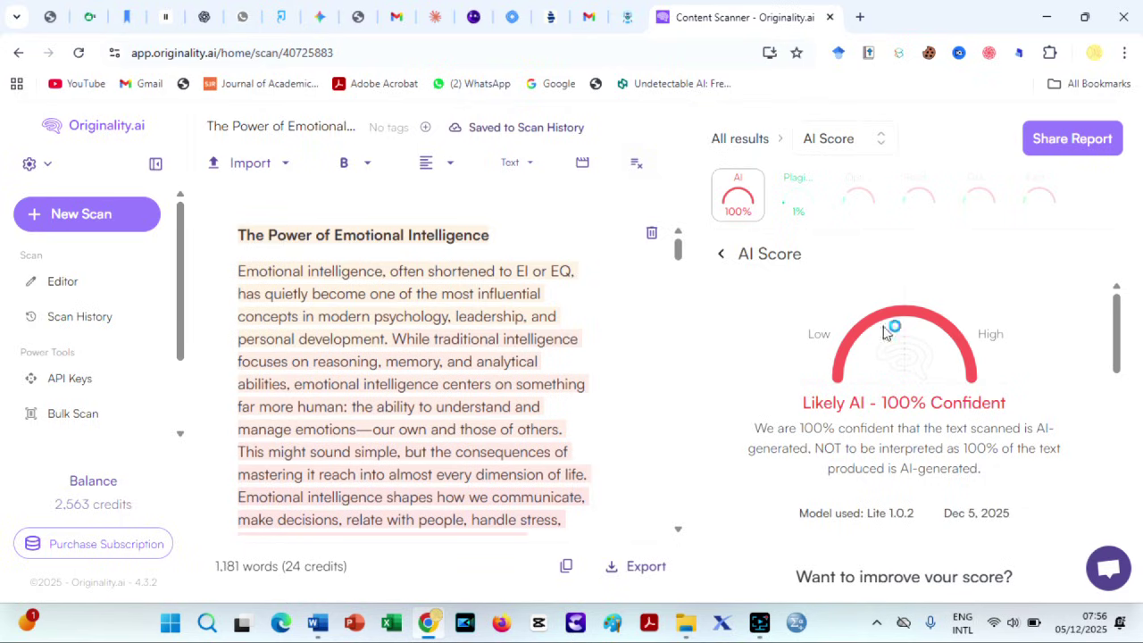
left_click(89, 13)
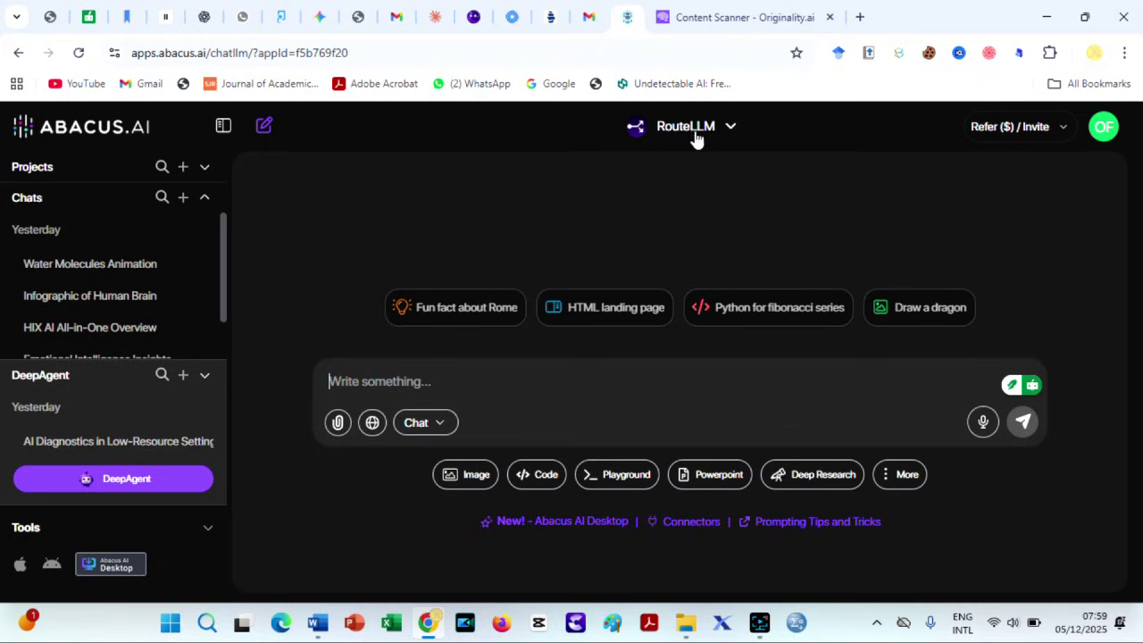
Enable Humanize from More tools with the AI Detector Proof tone for all new messages.
left_click(890, 478)
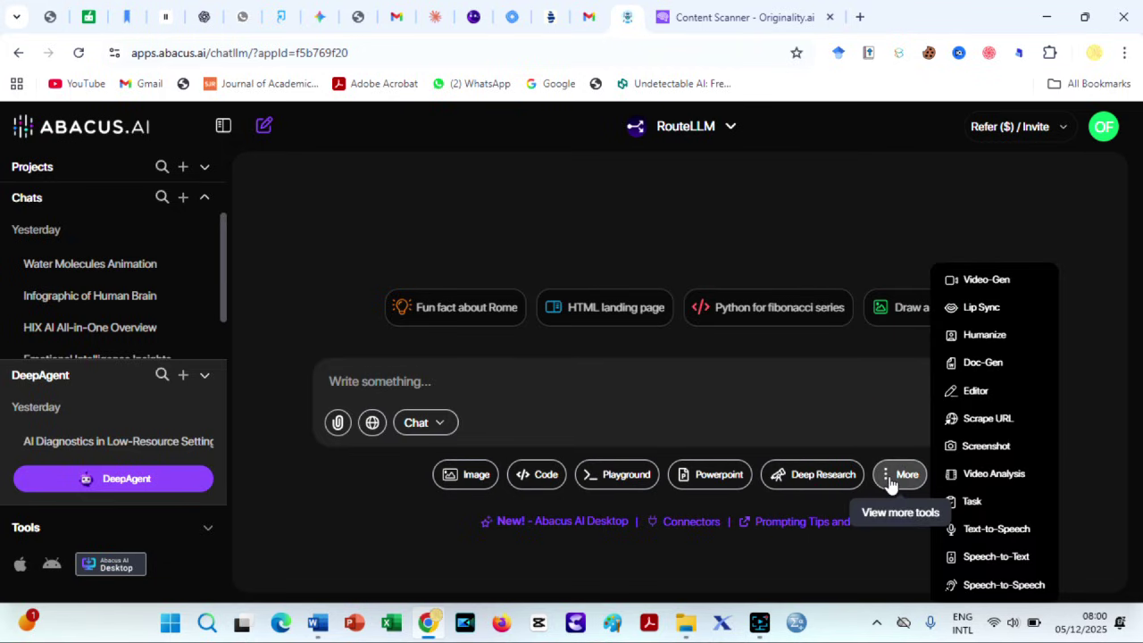
left_click(1000, 338)
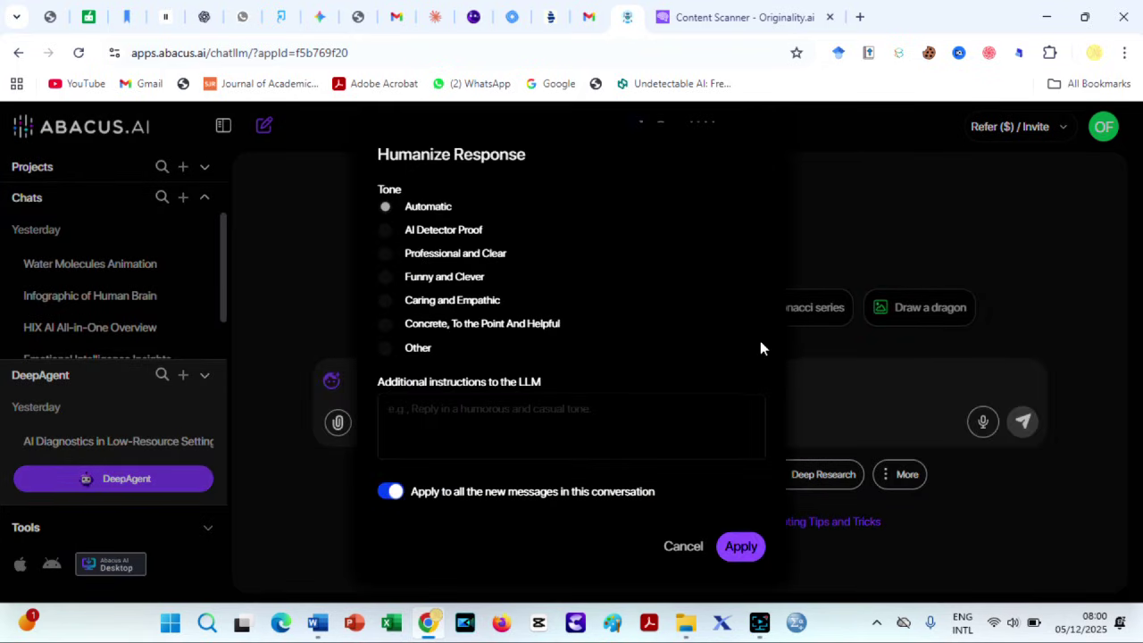
left_click(384, 231)
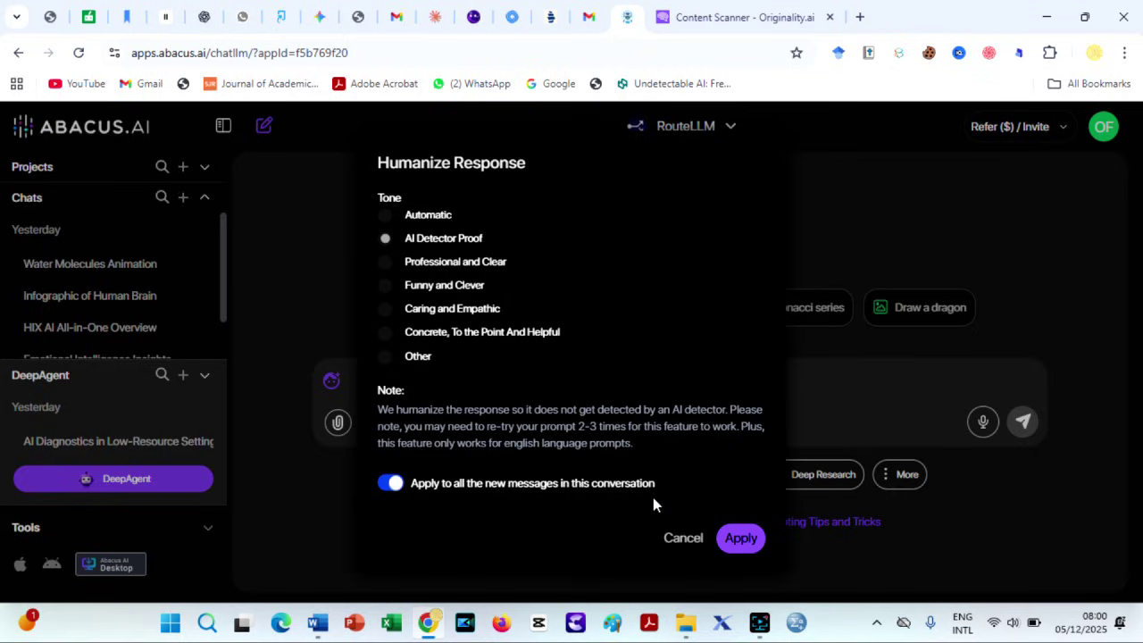
left_click(740, 539)
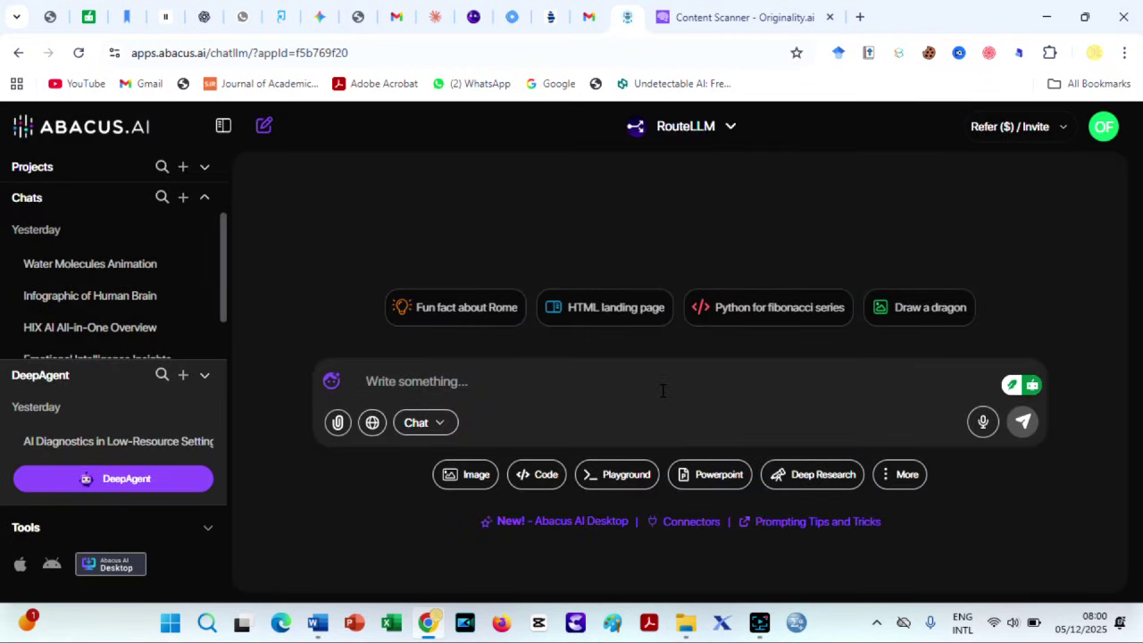
Paste the ChatGPT emotional-intelligence essay into the chat and send it for humanizing.
key("ctrl+v")
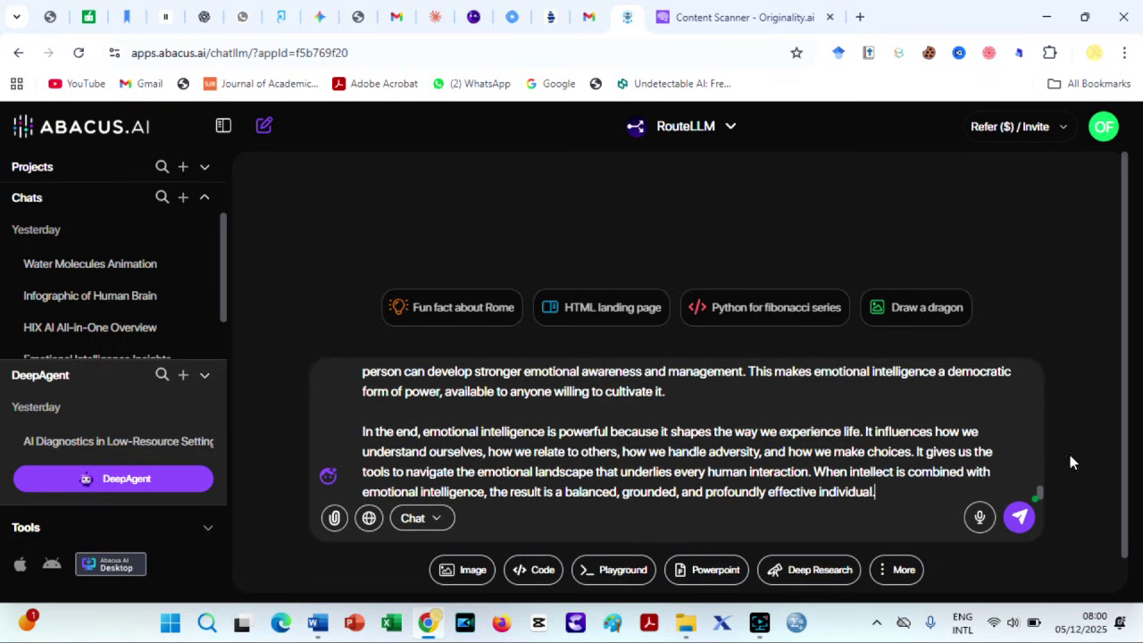
left_click_drag(1039, 492, 1038, 368)
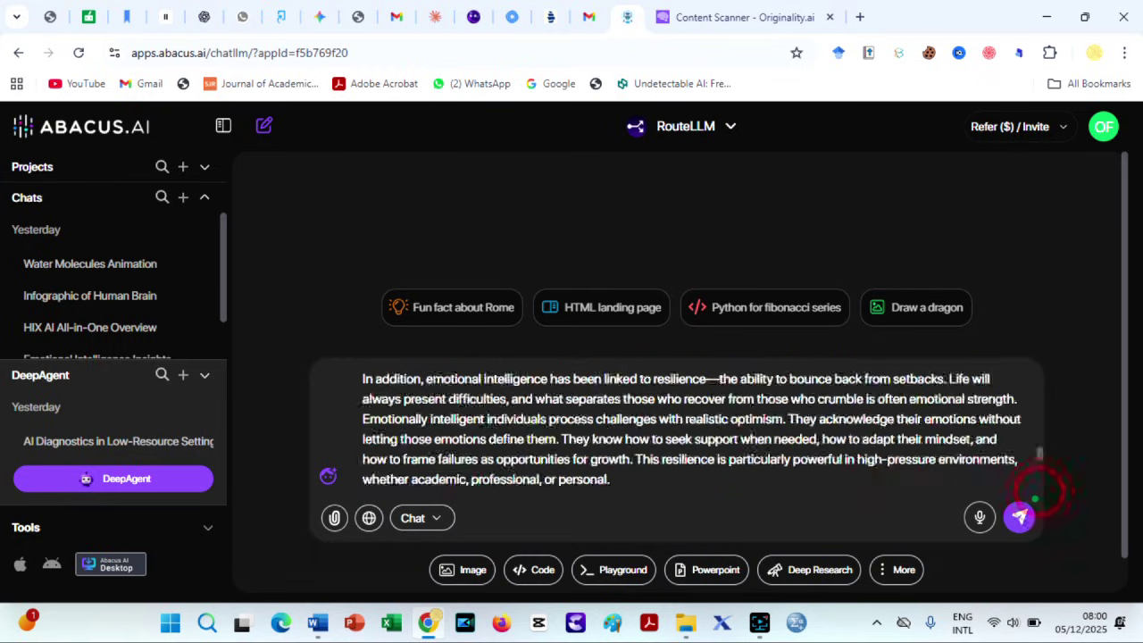
left_click(204, 16)
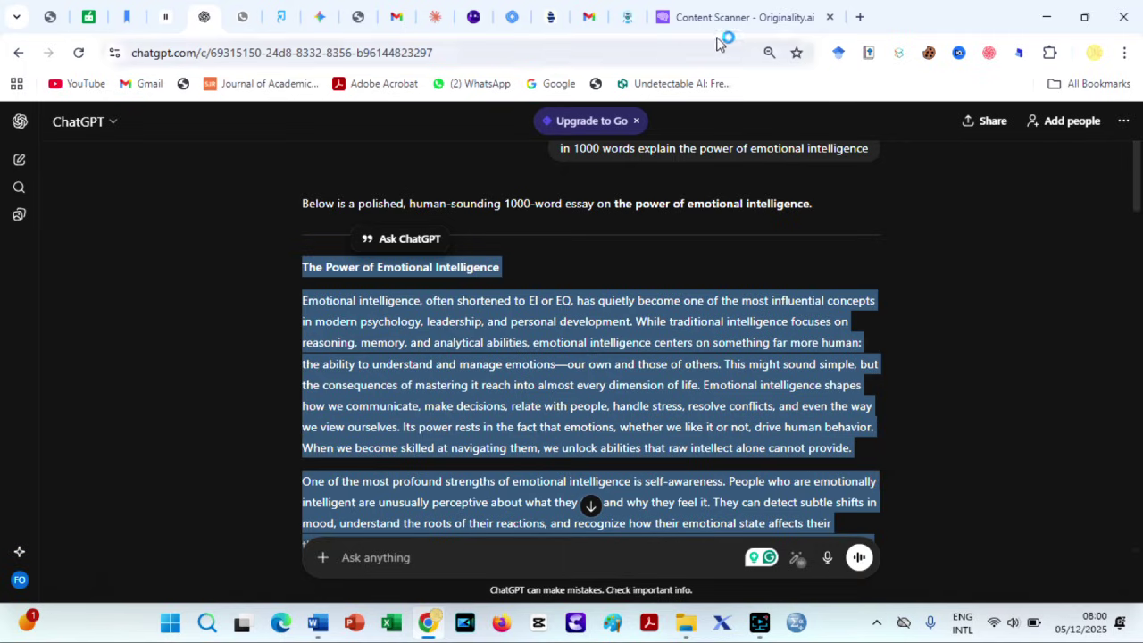
left_click(625, 18)
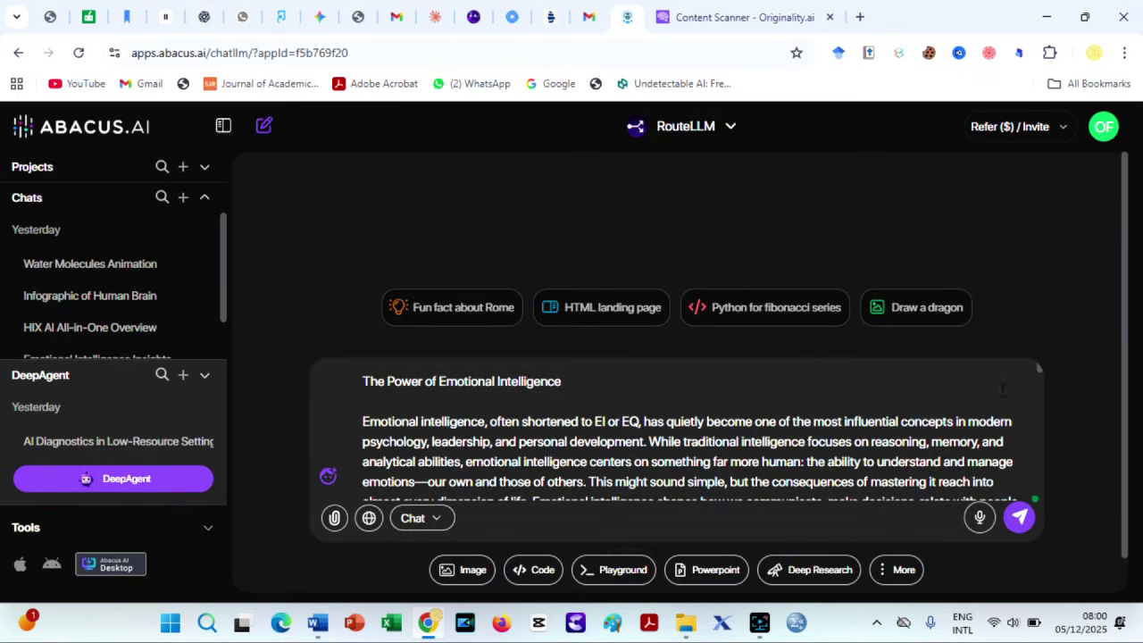
left_click(1023, 523)
scroll(813, 335, "down", 5)
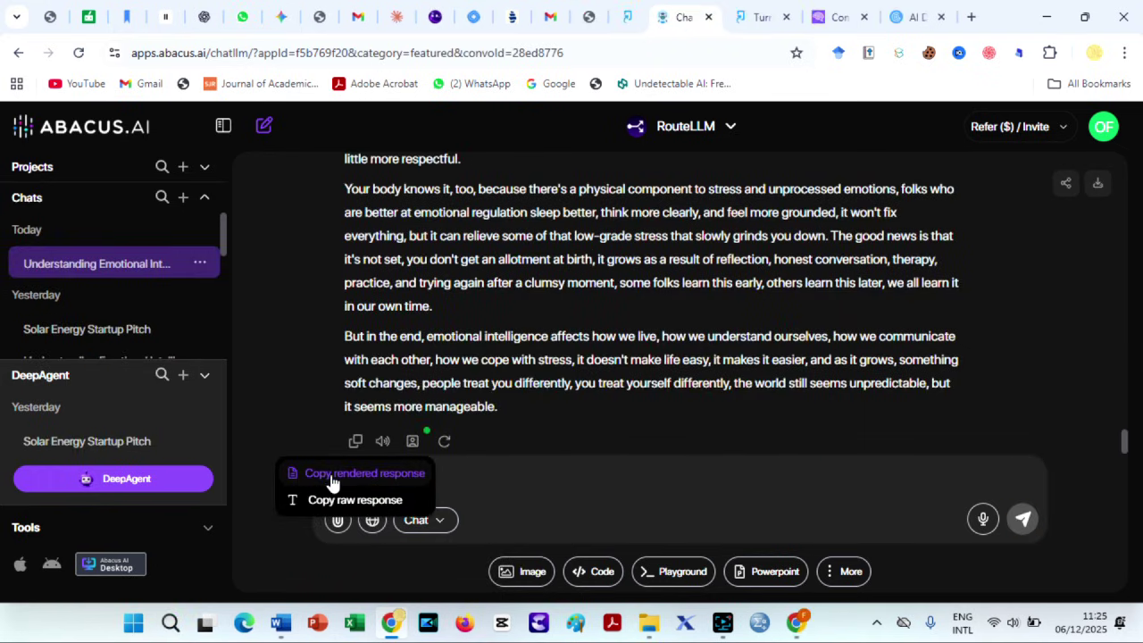
Copy the humanized essay as a rendered response.
left_click(388, 473)
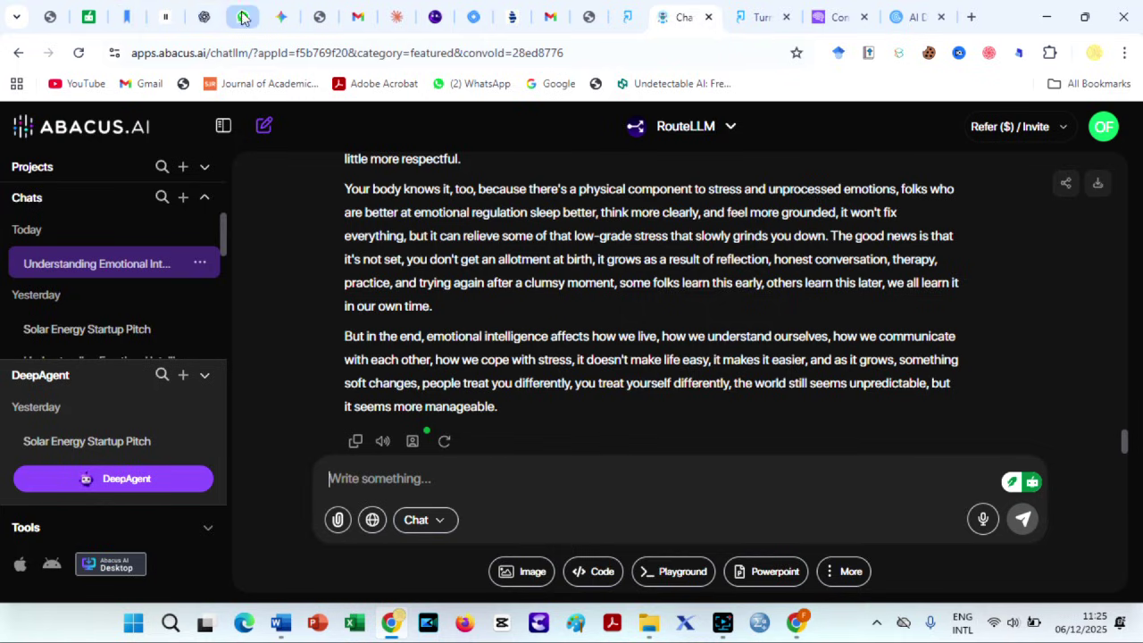
Paste the 881-word essay into QuillBot AI Detector and run detection, scoring 0% AI.
left_click(89, 18)
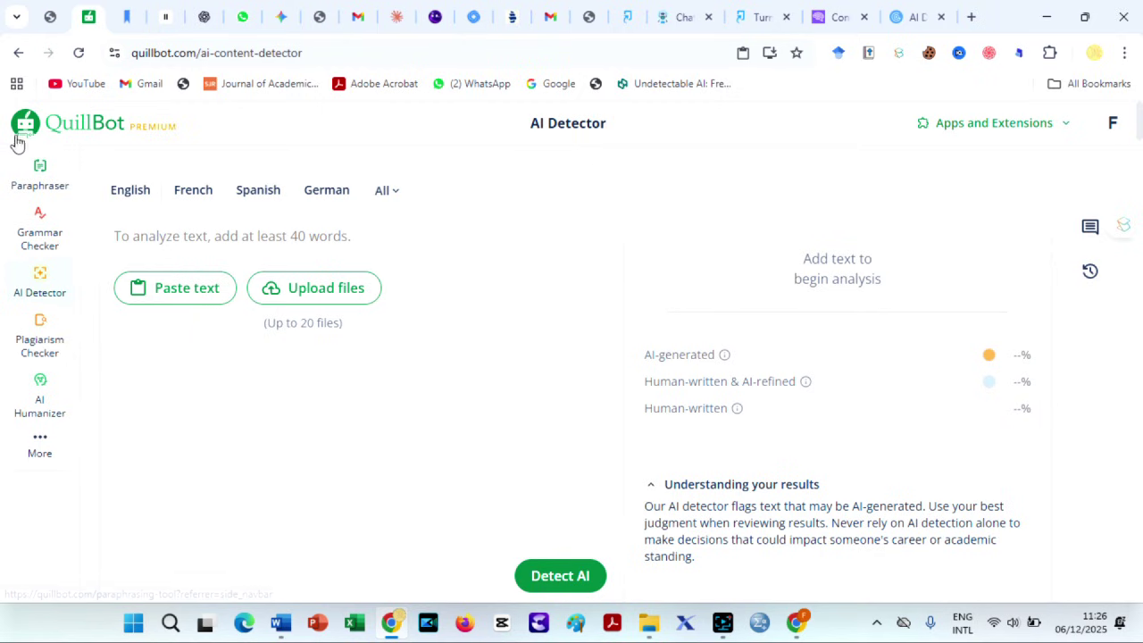
left_click(189, 298)
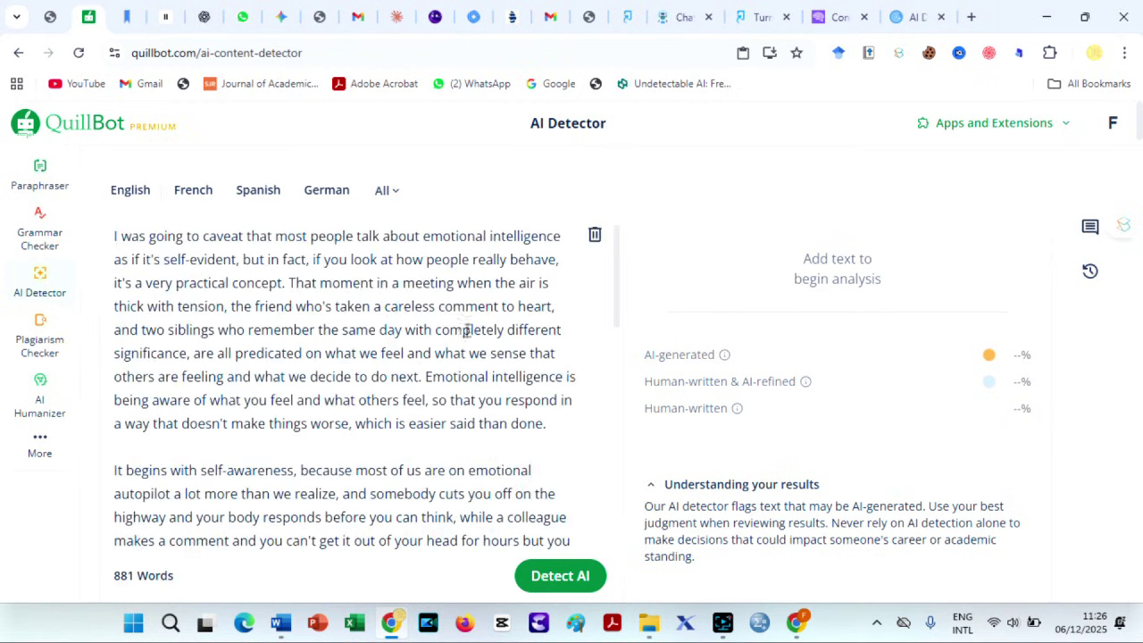
left_click_drag(621, 297, 628, 381)
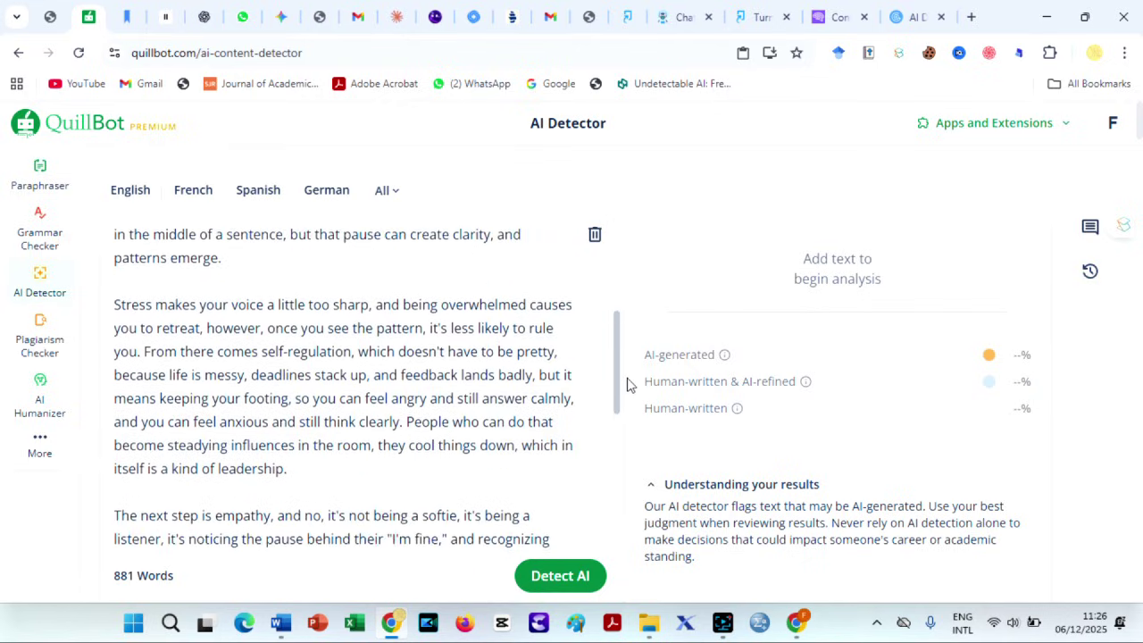
left_click(566, 575)
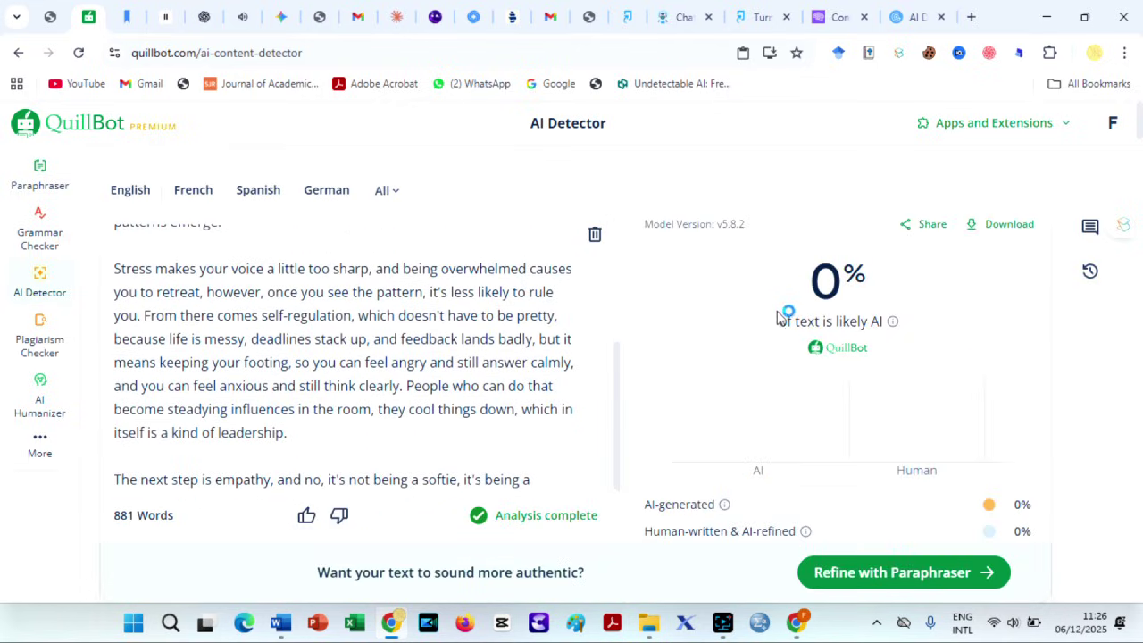
Paste the 882-word essay into Originality.ai, scan it, and view its plagiarism score.
left_click(822, 18)
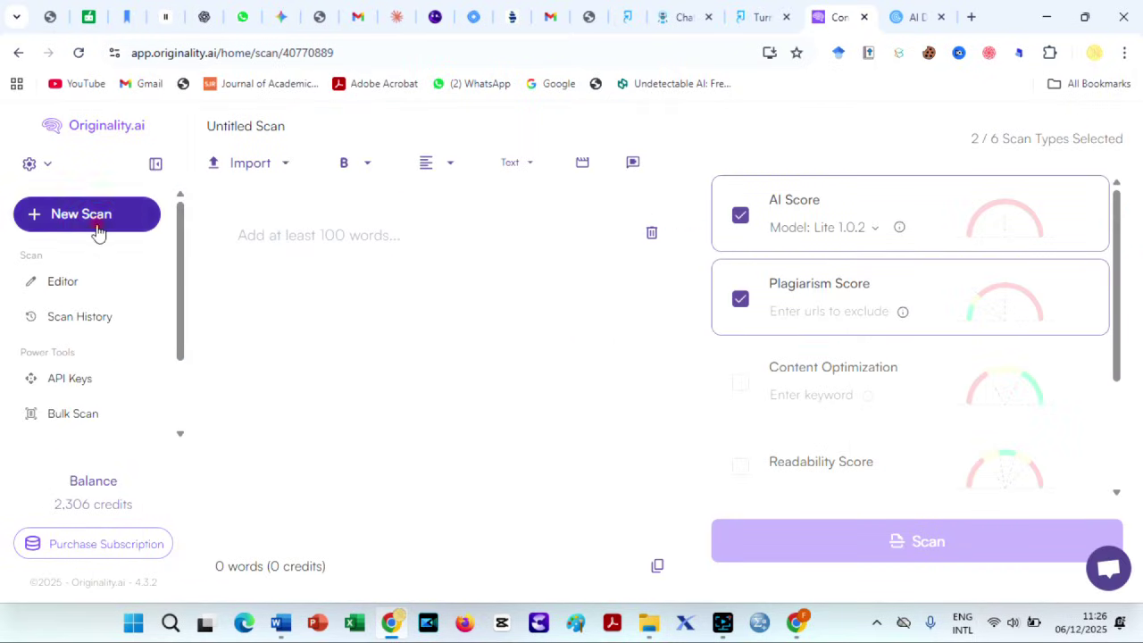
left_click(271, 240)
key("ctrl+v")
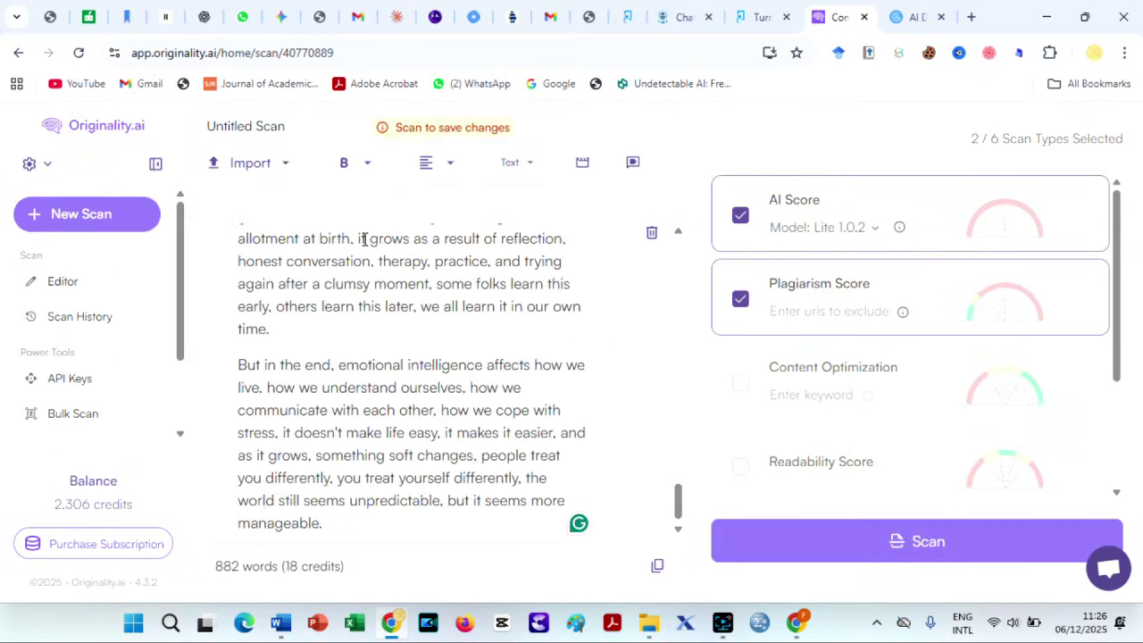
mouse_move(679, 503)
left_mouse_down()
mouse_move(679, 489)
mouse_move(676, 522)
left_mouse_up()
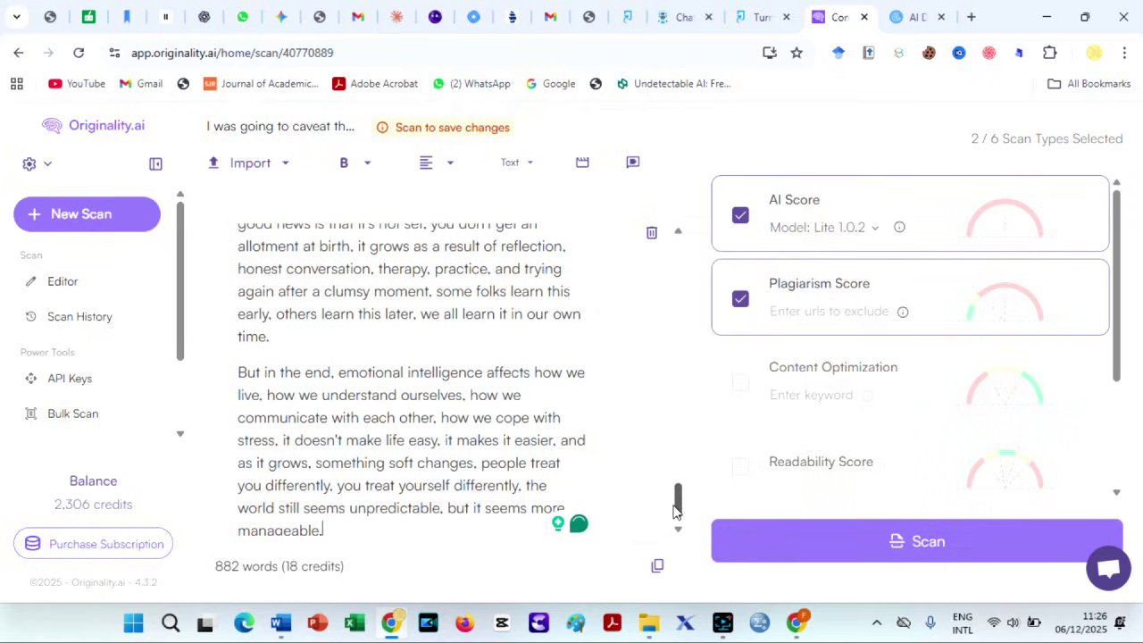
left_click(933, 556)
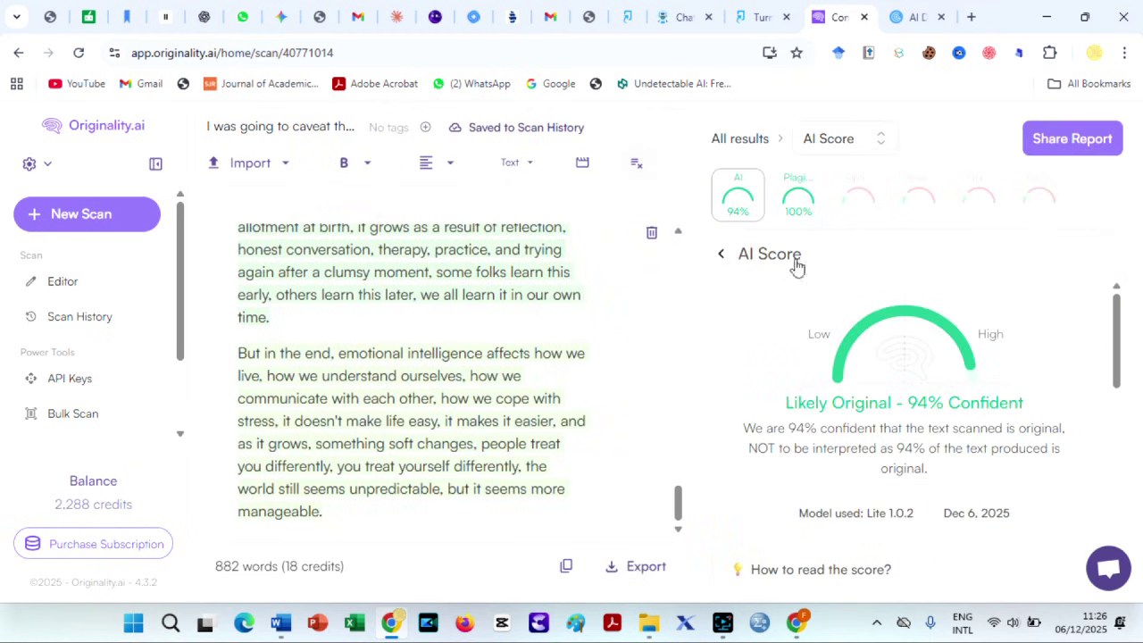
left_click(798, 201)
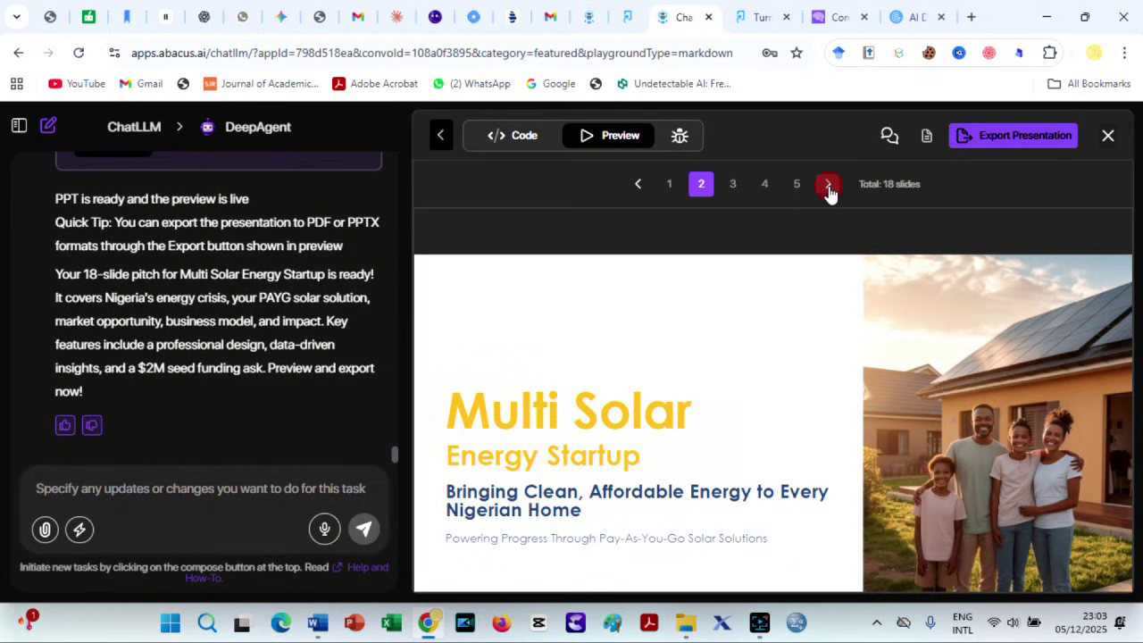
Page the deck preview forward to the Value Proposition slide and export it as PDF.
left_click(829, 188)
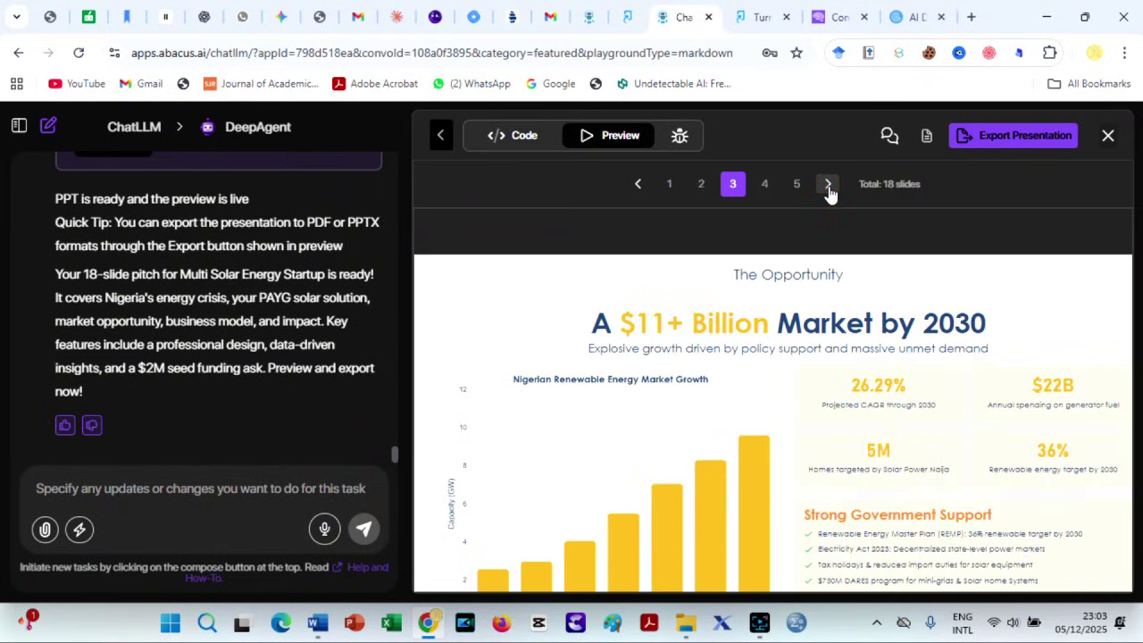
left_click(829, 188)
left_click(829, 188)
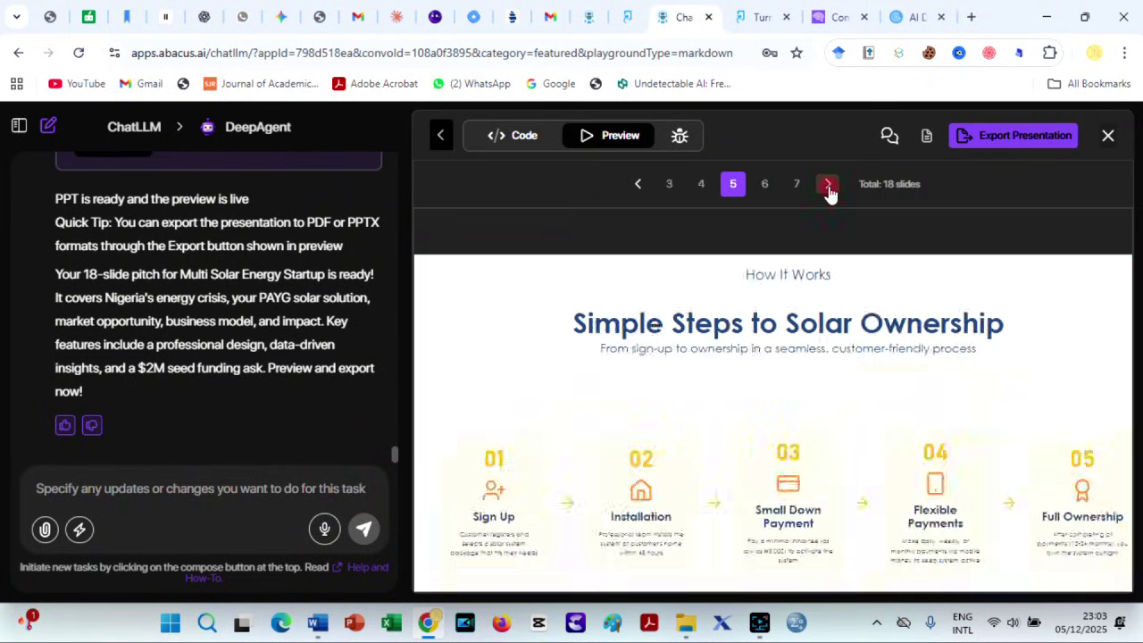
left_click(829, 188)
left_click(828, 188)
left_click(1010, 138)
left_click(531, 346)
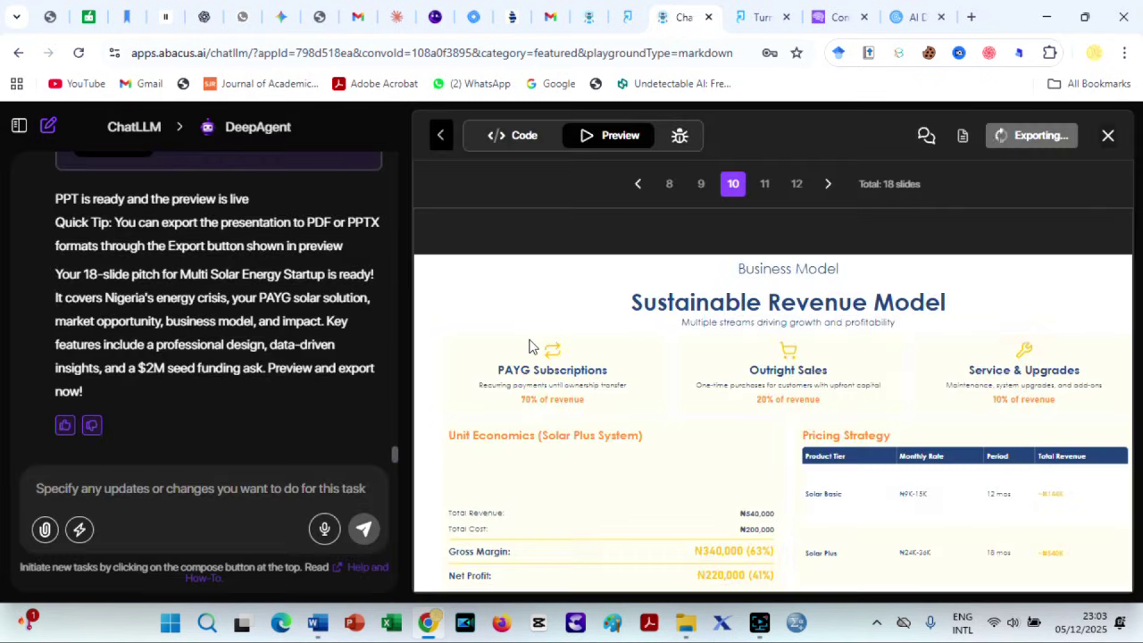
Page through the middle slides to slide 17, The Journey Ahead, and check the final slide.
left_click(827, 186)
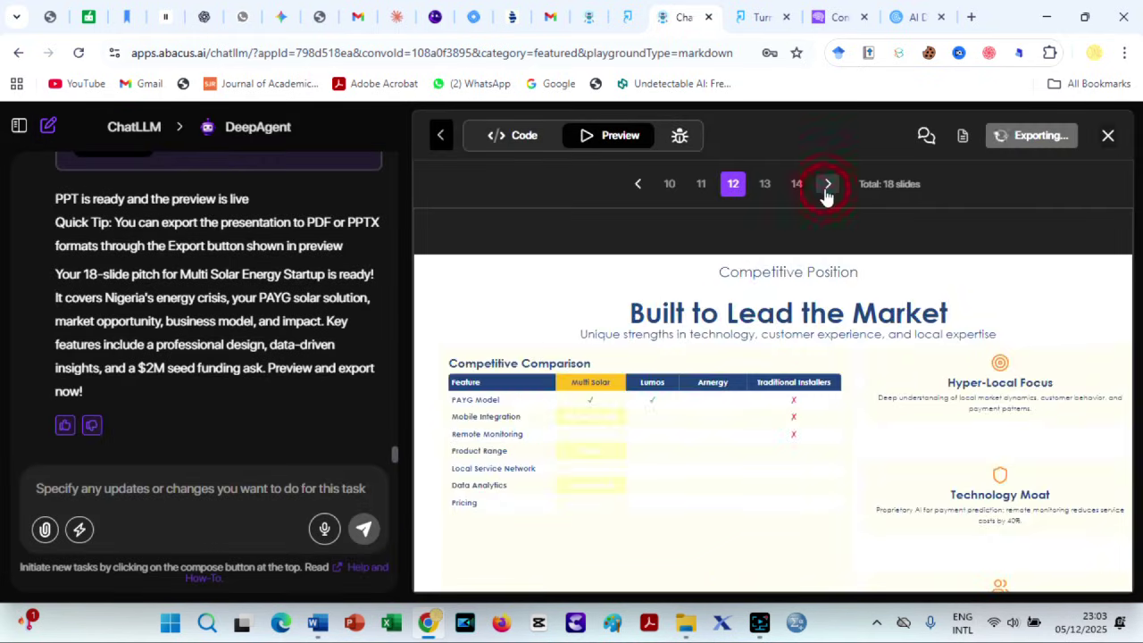
left_click(827, 186)
left_click(827, 186)
left_click(827, 186)
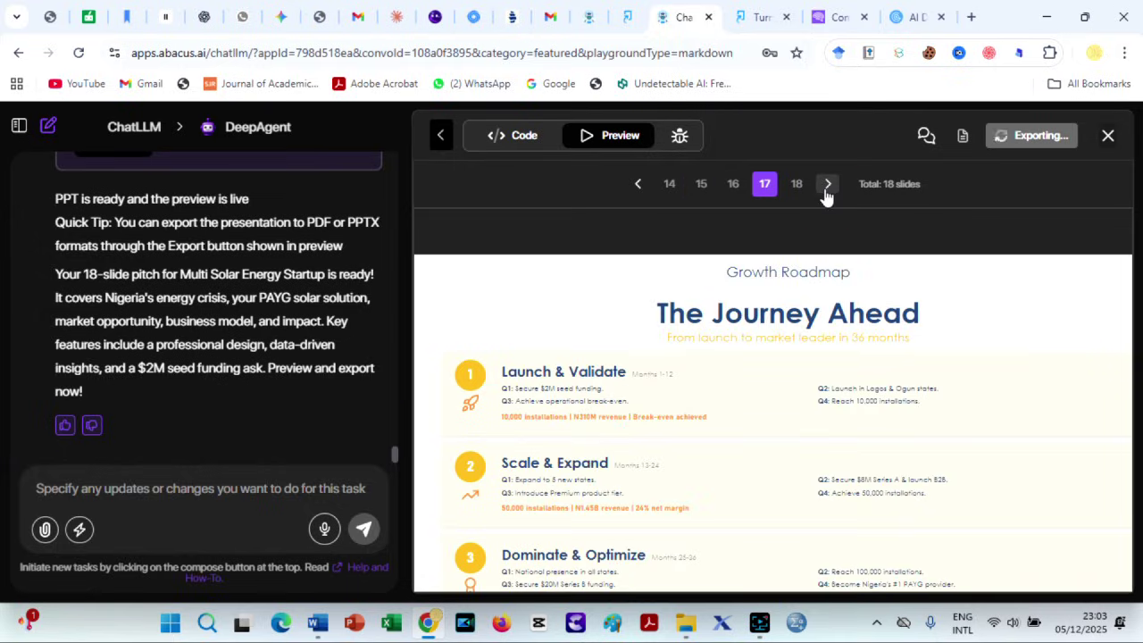
left_click(827, 186)
left_click(639, 184)
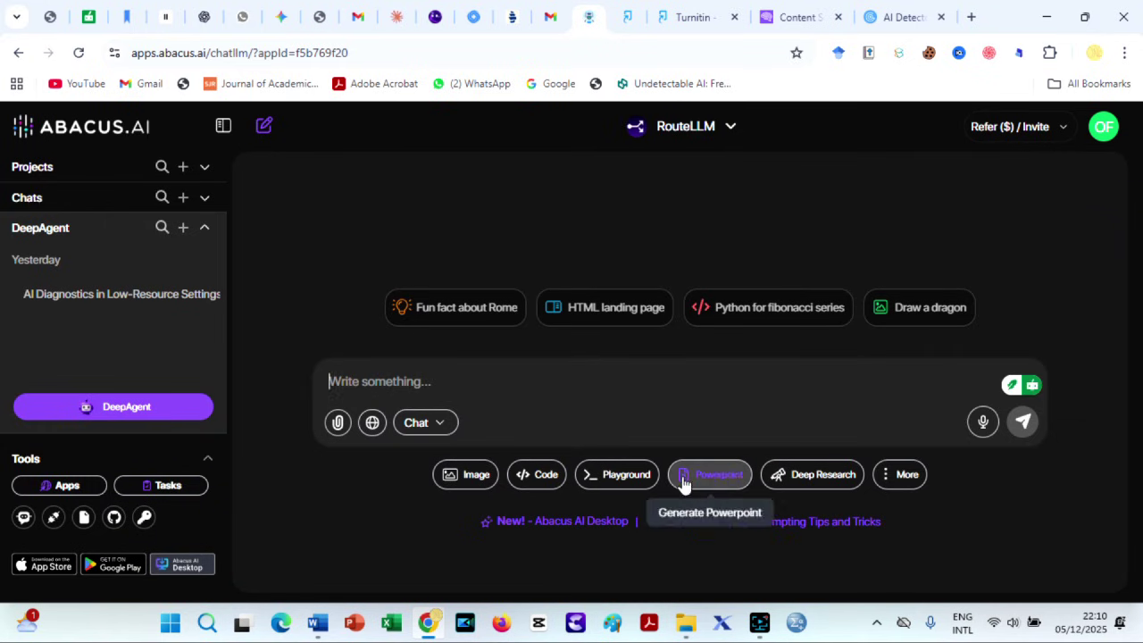
In PowerPoint mode, request an 18-slide business pitch for a solar energy startup in Africa.
right_click(713, 476)
left_click(722, 480)
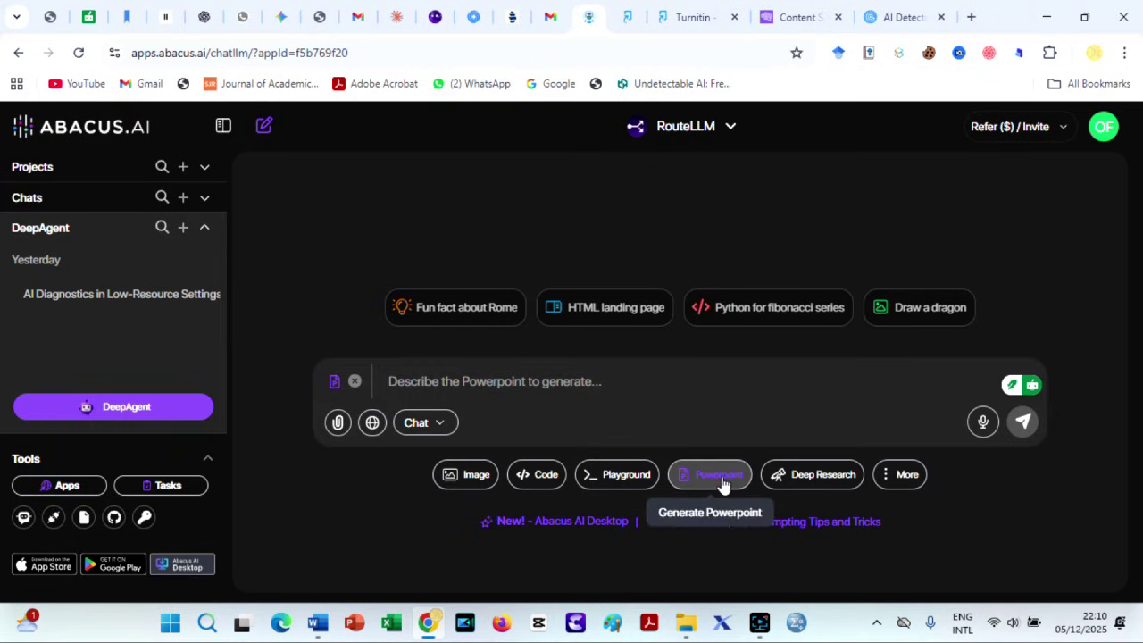
left_click(547, 391)
type("Create a 18-slide business pitch for a solar energy startup in Africa")
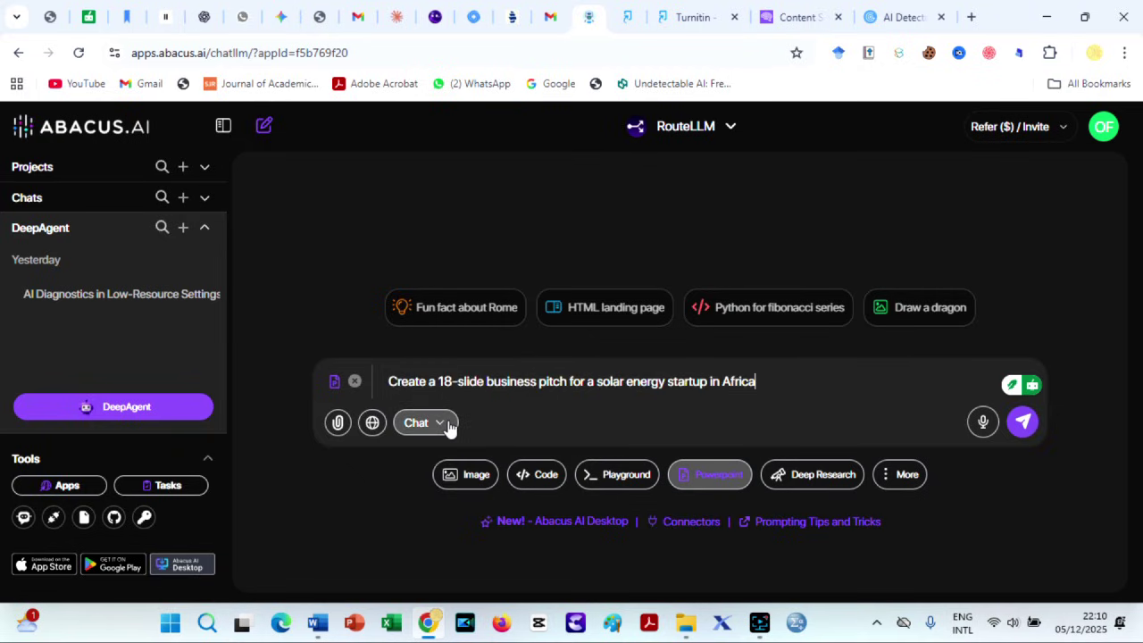
left_click(1021, 425)
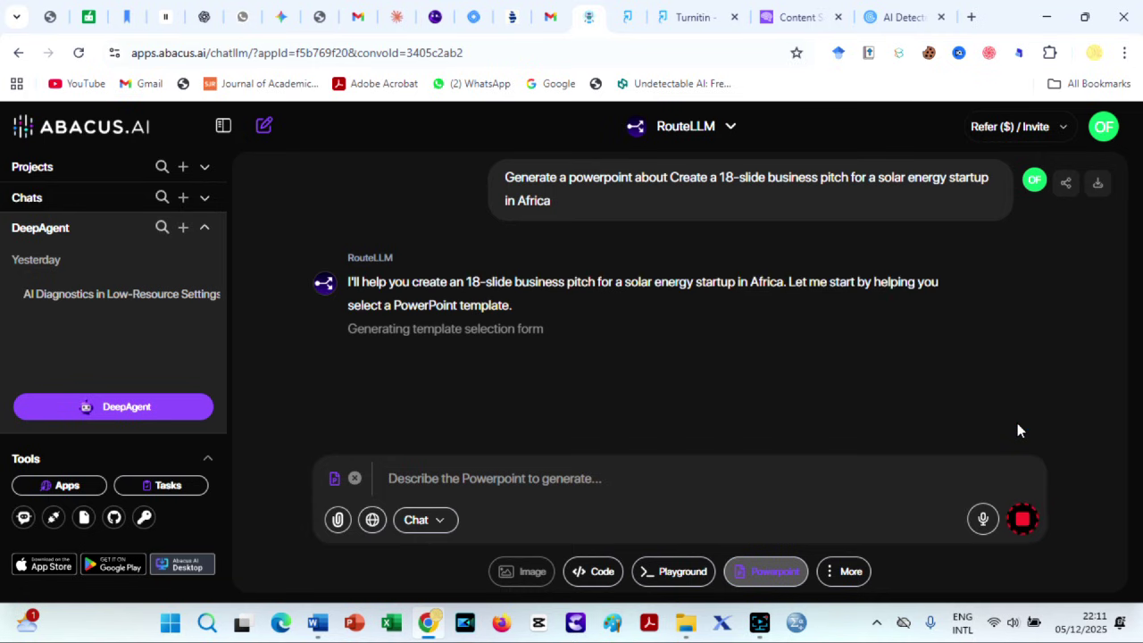
Choose the Default template for the pitch deck.
left_click(757, 282)
left_click(542, 313)
left_click(851, 330)
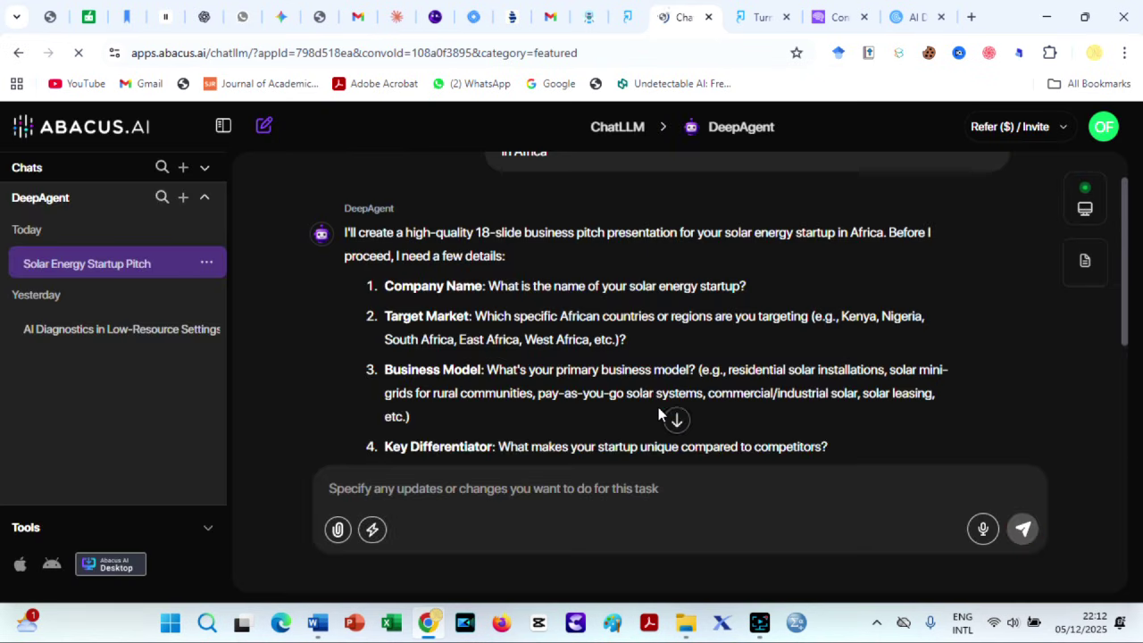
Paste 'solar energy startup' into the reply and add 'The company name is multi'.
left_click(672, 413)
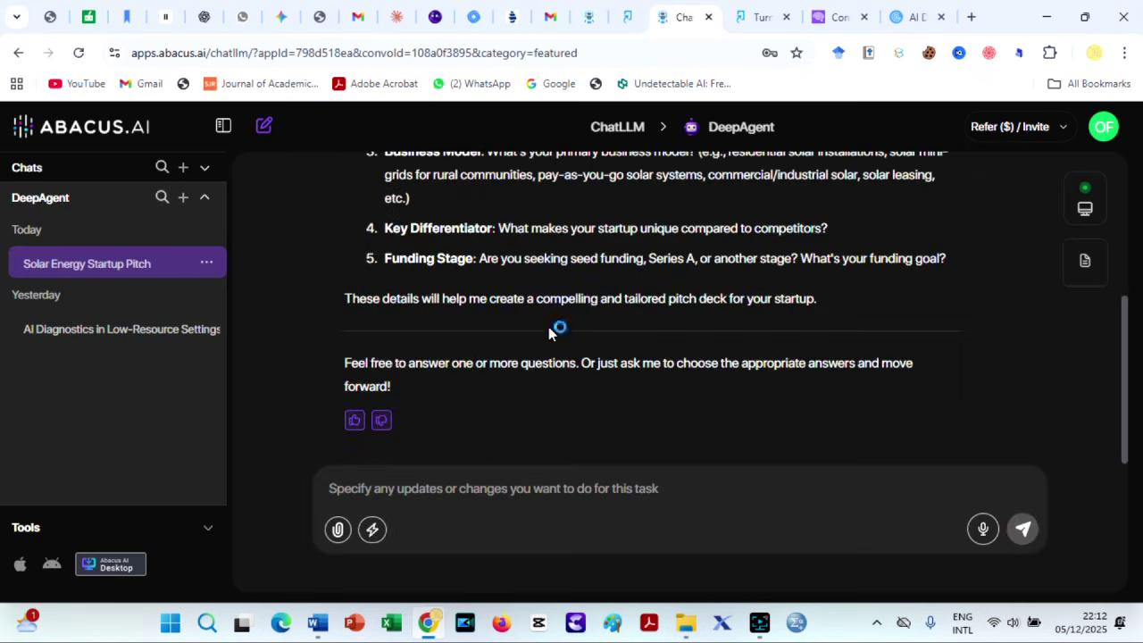
scroll(726, 382, "up", 2)
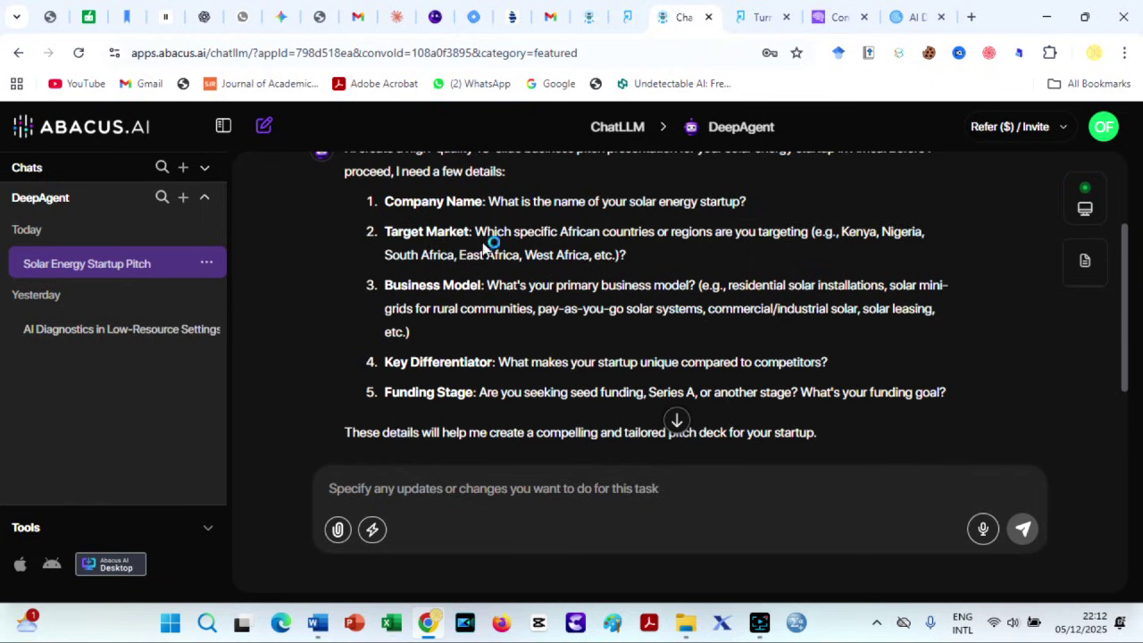
left_click_drag(629, 202, 743, 202)
key("ctrl+c")
left_click(528, 502)
key("ctrl+v")
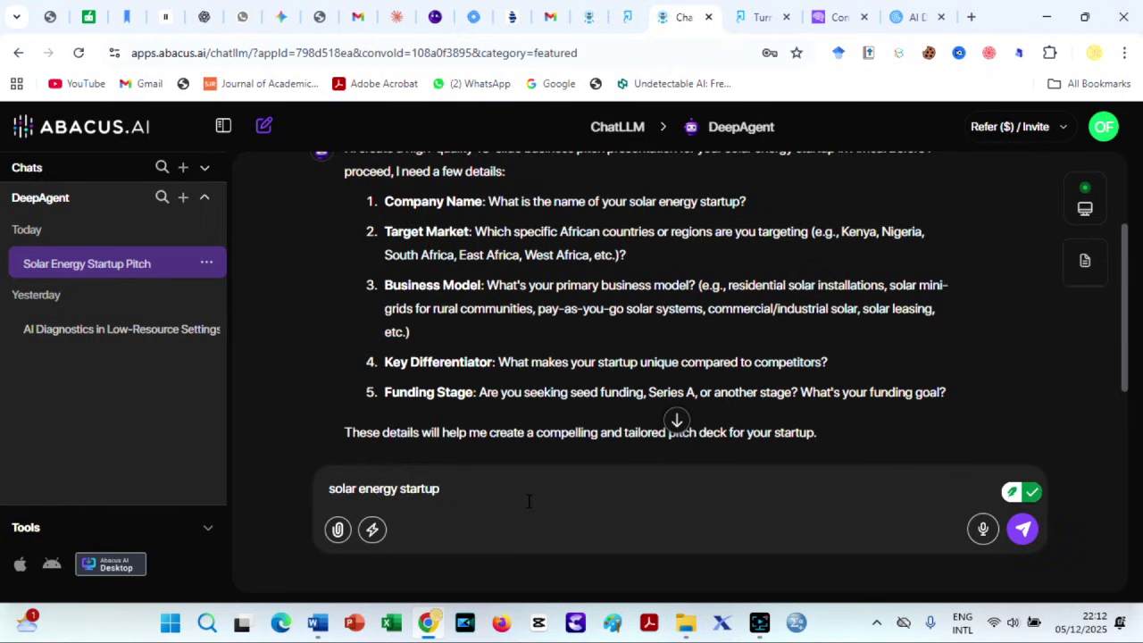
type("The company name is multi")
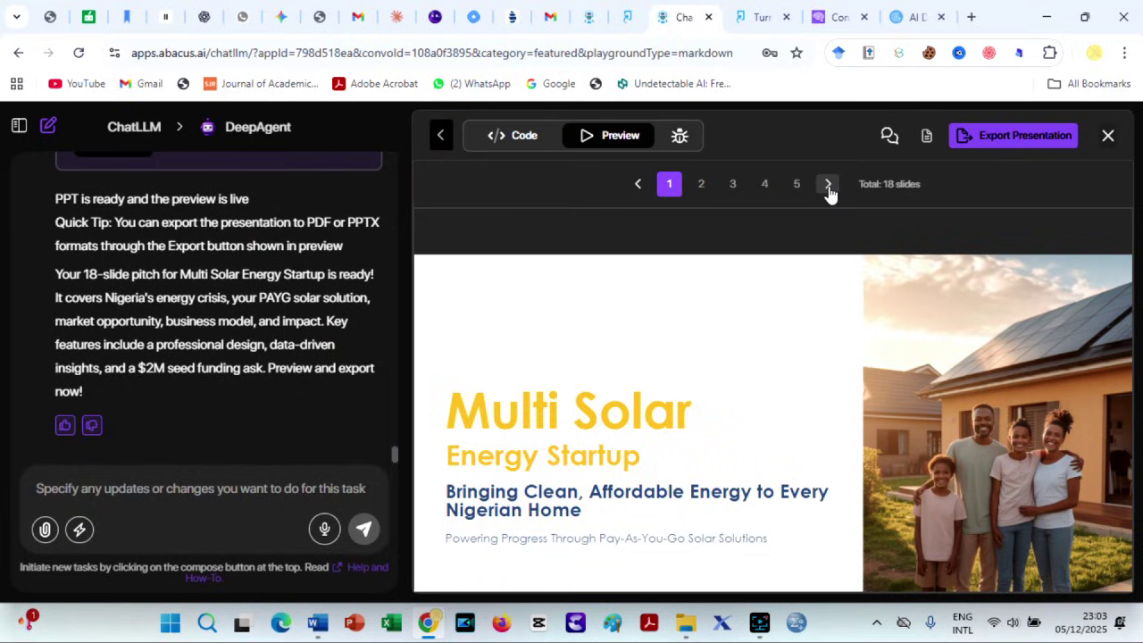
Review the slides through Business Model and export the Multi Solar deck as PDF.
left_click(828, 188)
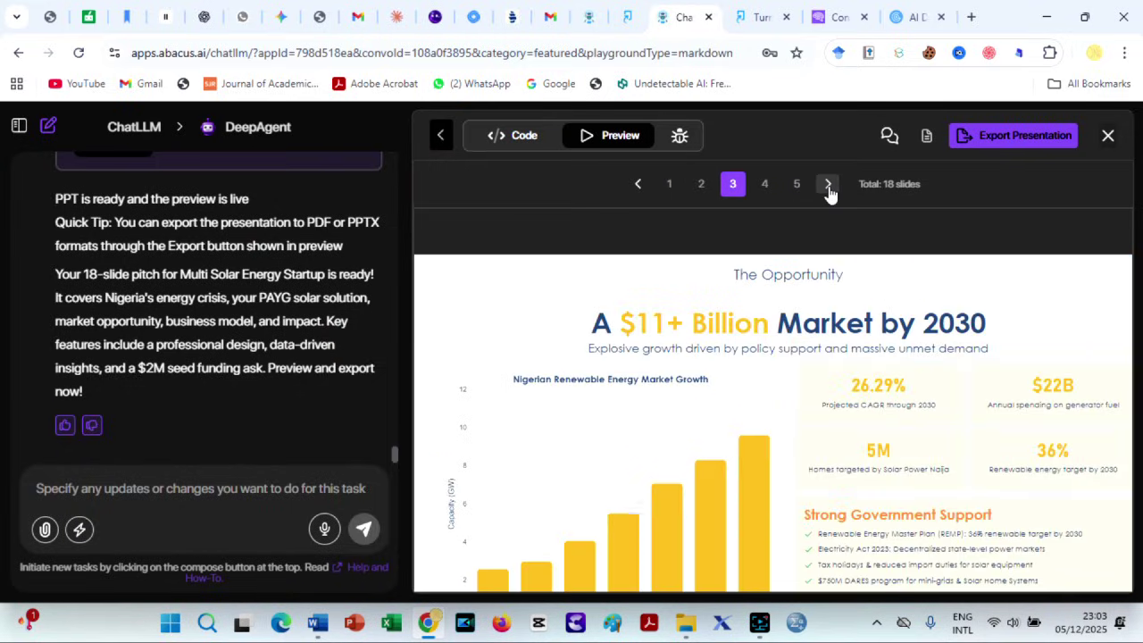
left_click(828, 186)
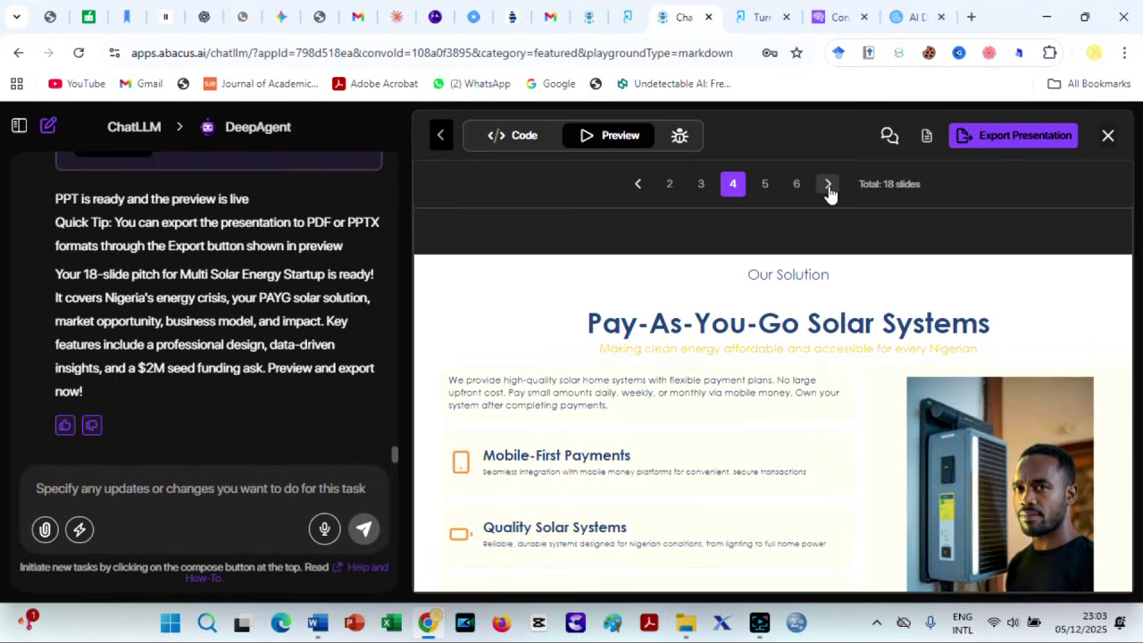
left_click(828, 186)
left_click(828, 186)
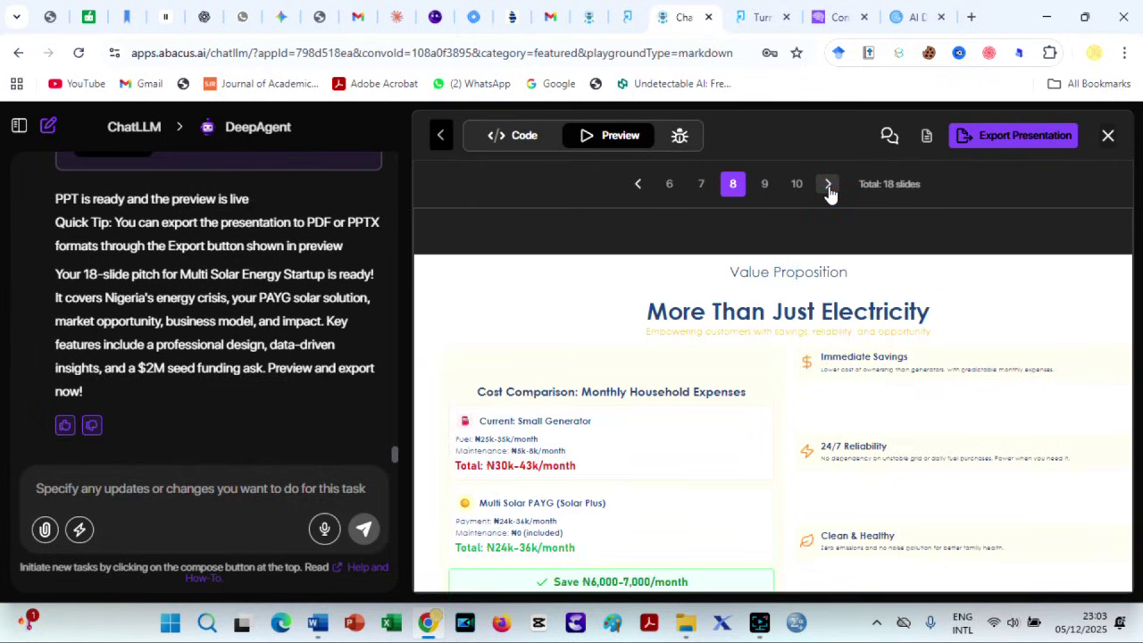
left_click(828, 186)
left_click(1011, 137)
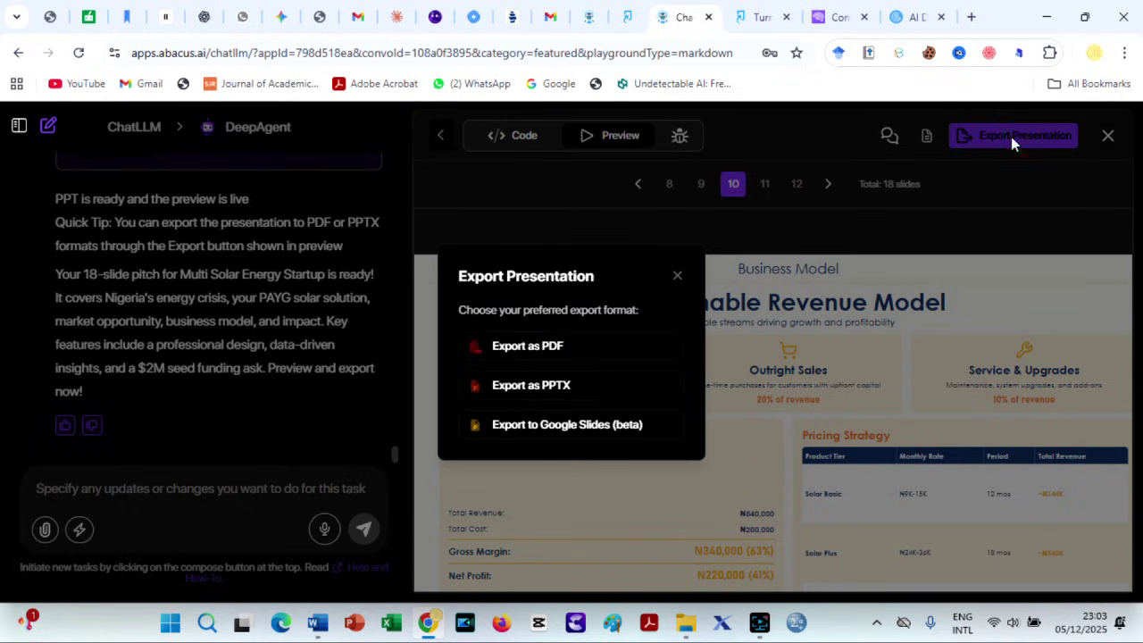
left_click(529, 345)
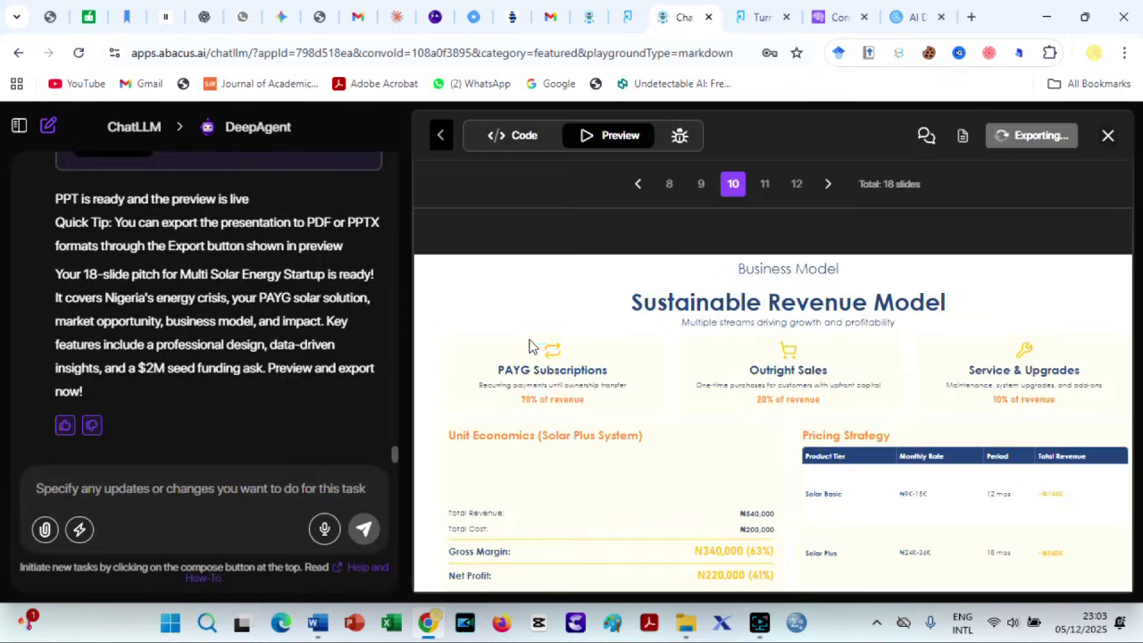
Page through the later slides, past Financial Outlook, to the Growth Roadmap slide.
left_click(826, 193)
left_click(826, 193)
left_click(826, 193)
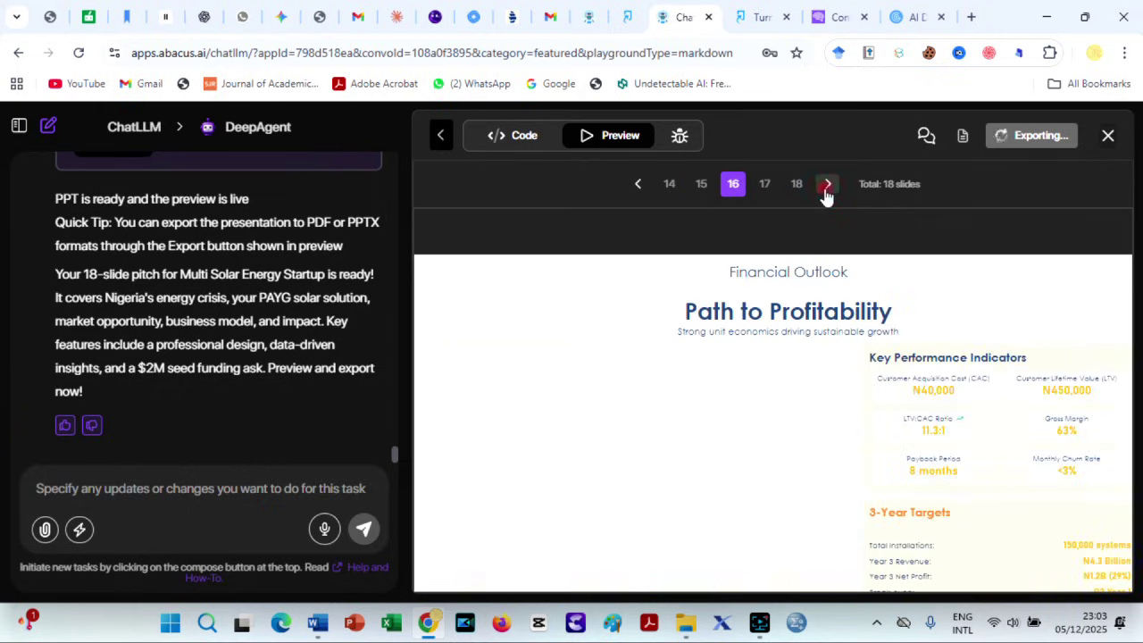
left_click(826, 193)
left_click(826, 193)
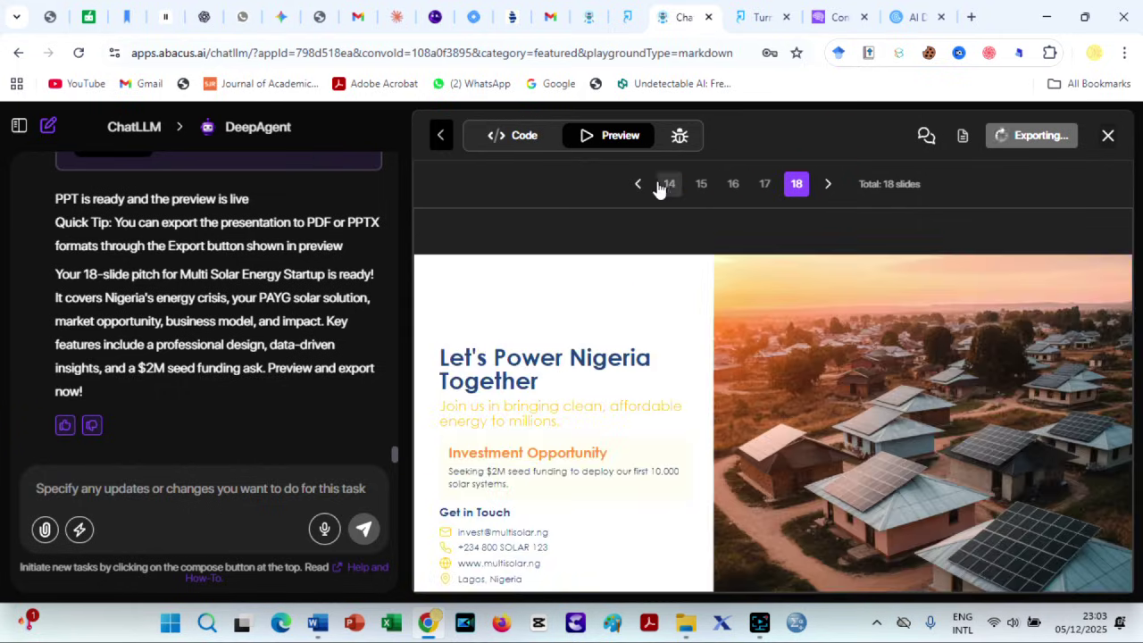